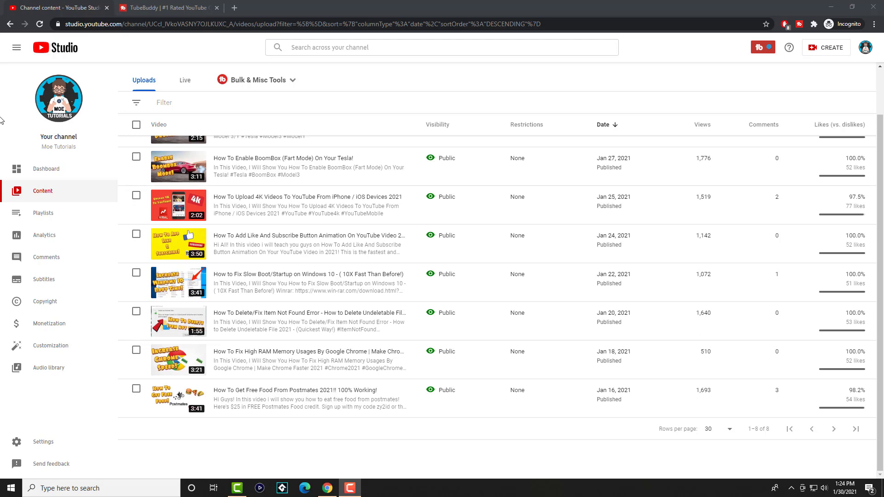
# Review TubeBuddy's Pro, Star and Legend pricing and tool comparison tables, then close the site
pyautogui.click(214, 6)
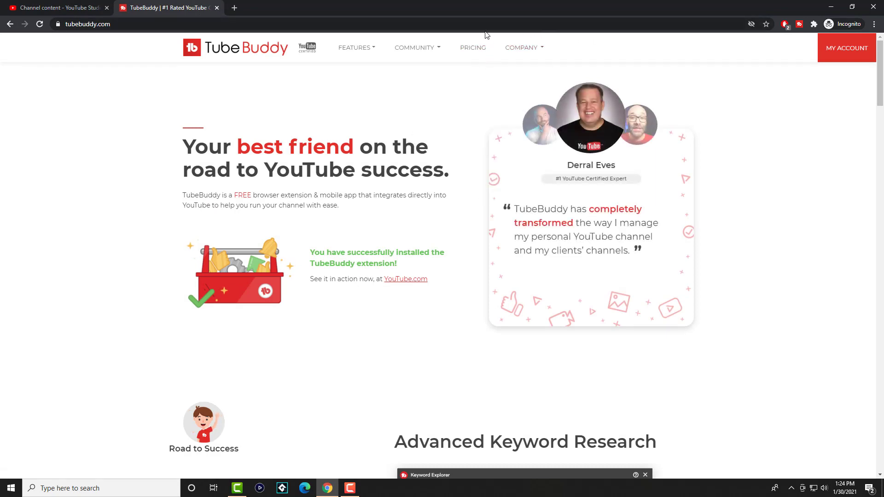
pyautogui.click(465, 55)
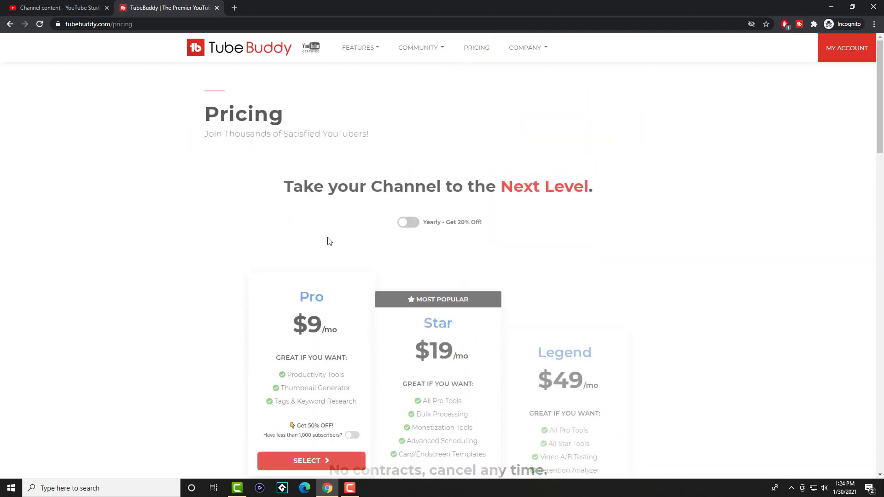
pyautogui.scroll(-10, 236, 252)
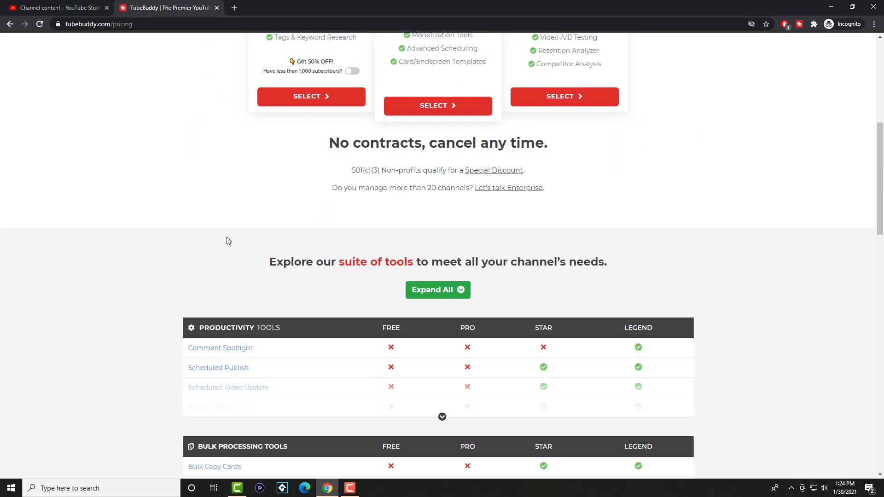
pyautogui.scroll(-9, 299, 219)
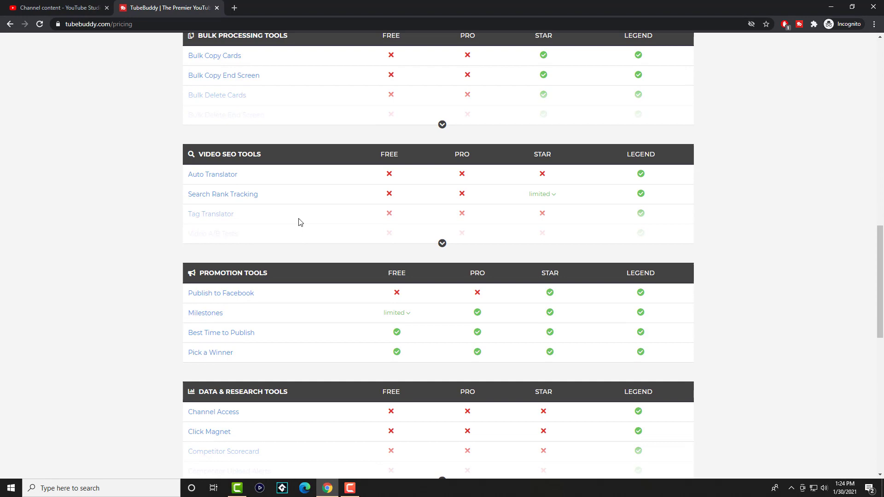
pyautogui.scroll(15, 298, 221)
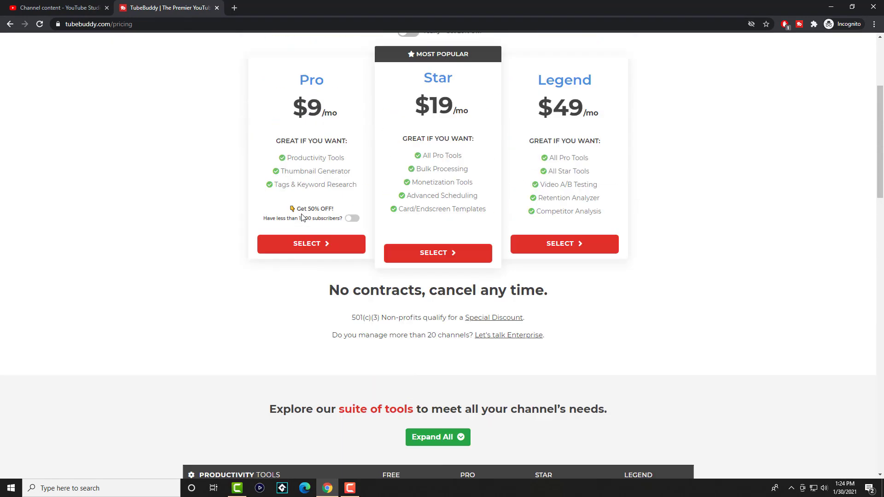
pyautogui.scroll(3, 302, 214)
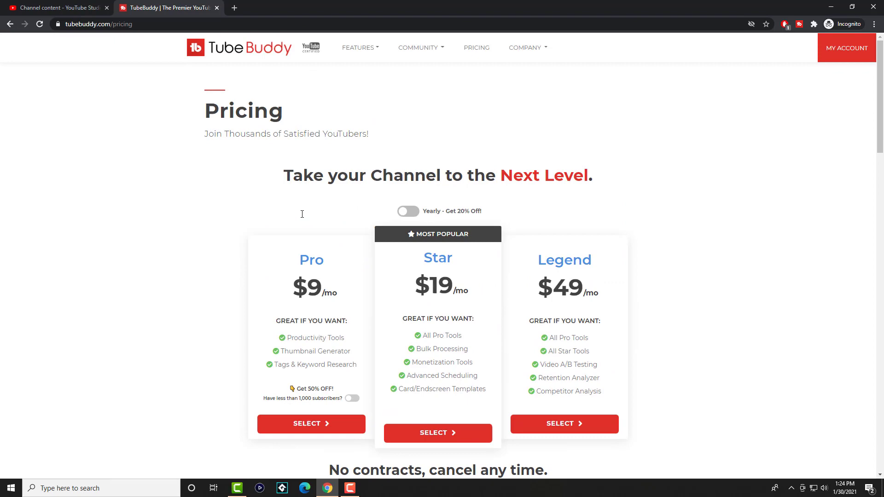
pyautogui.click(216, 8)
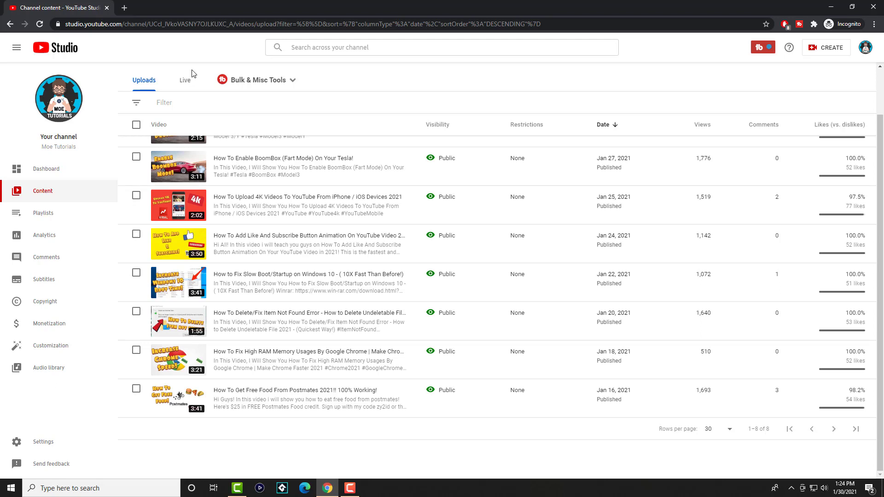
# Search YouTube for 'tubebuddy tutorial 2021' to see its keyword score of 56/100
pyautogui.moveTo(213, 194)
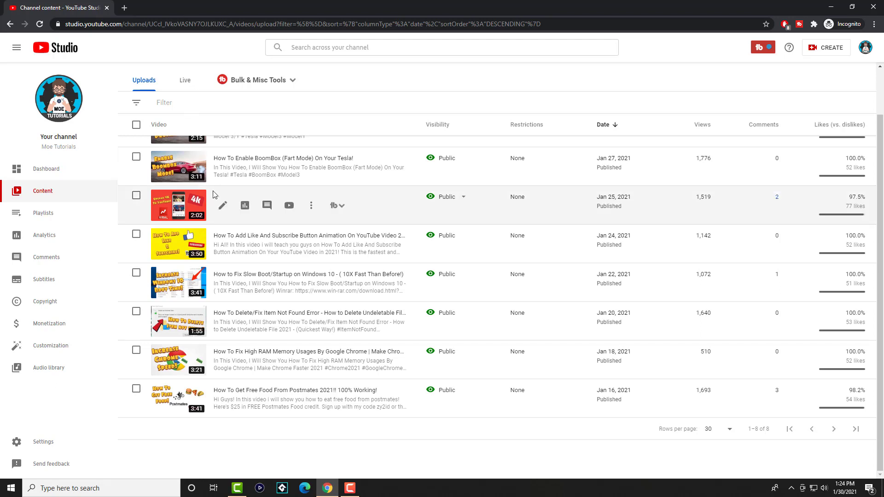
pyautogui.scroll(2, 213, 194)
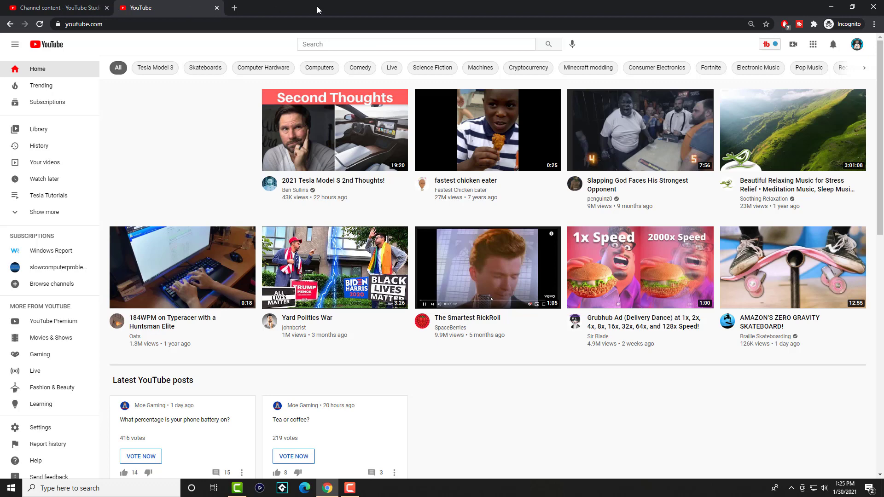
pyautogui.click(333, 43)
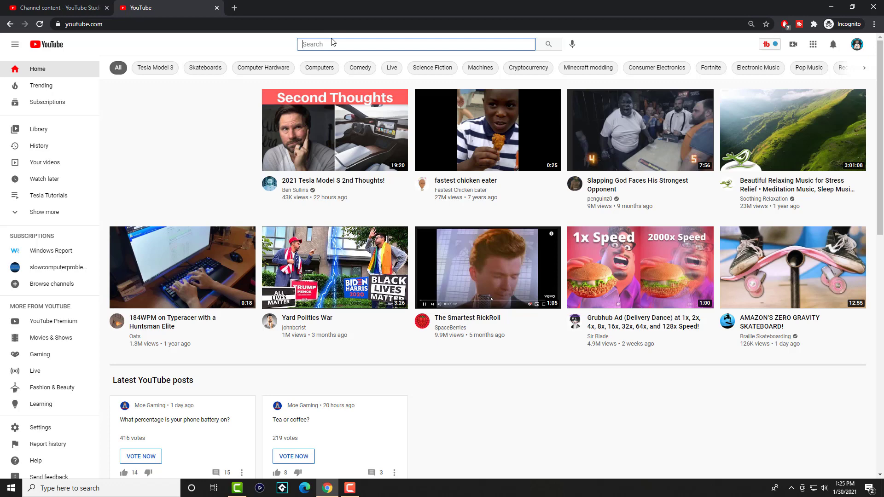
pyautogui.write('tube')
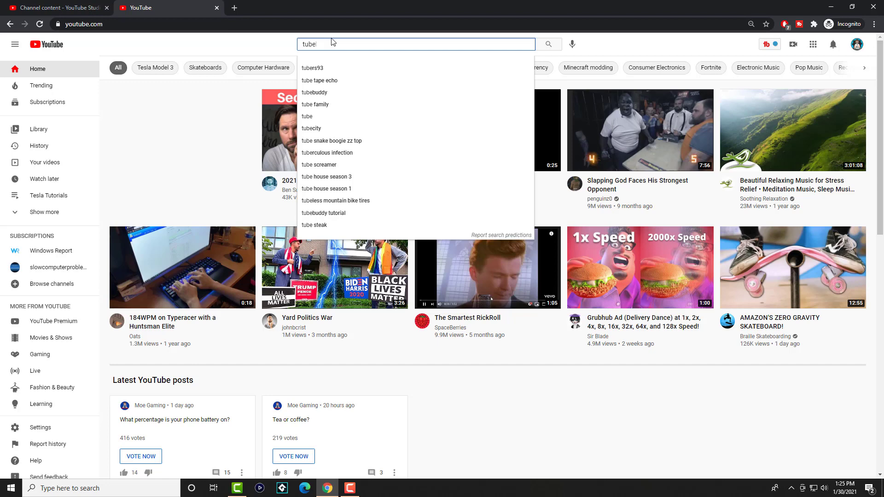
pyautogui.write('buddy tutorial 2021')
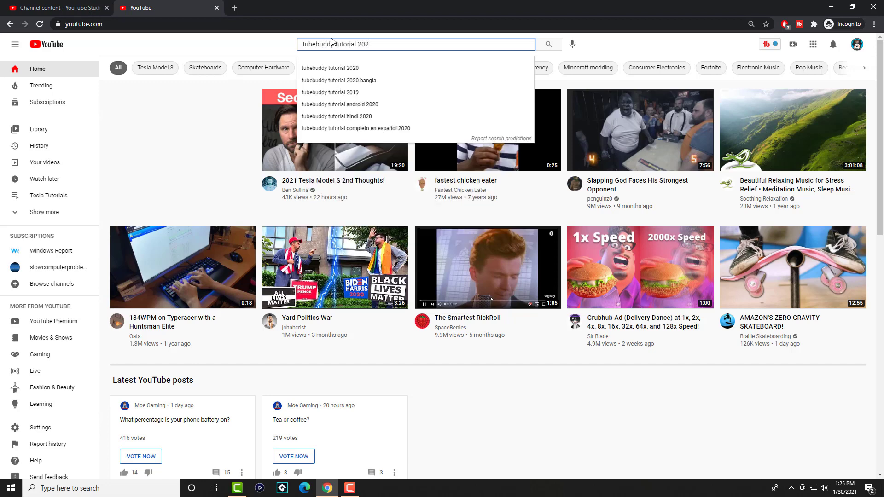
pyautogui.press('Return')
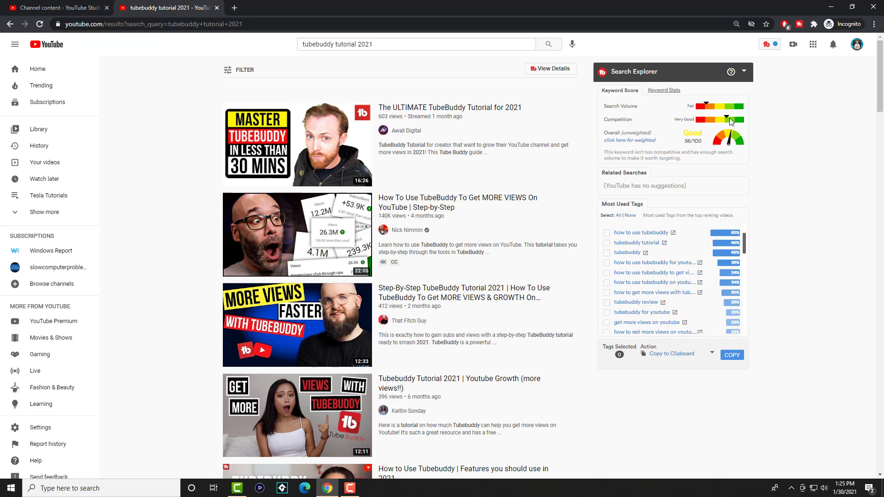
pyautogui.moveTo(567, 266)
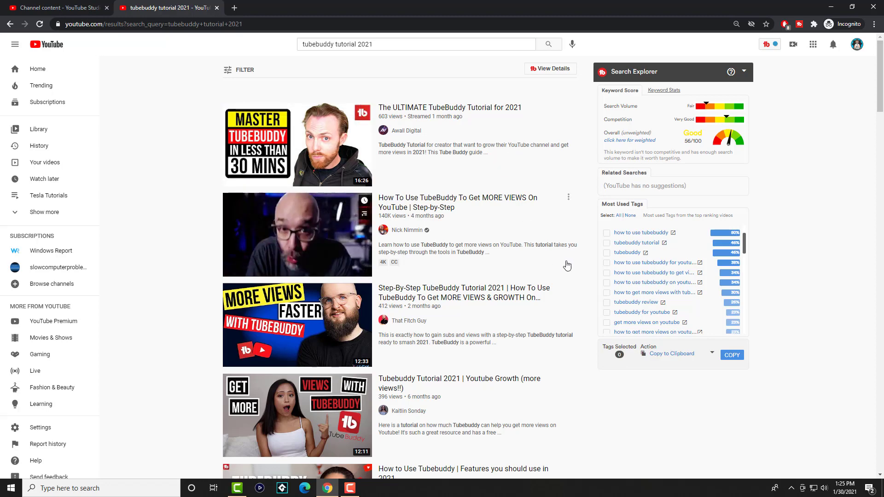
pyautogui.scroll(-6, 567, 266)
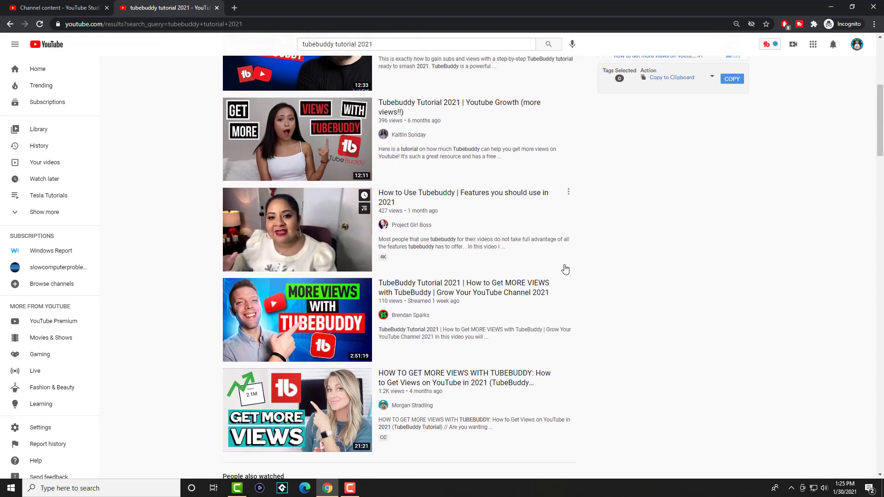
pyautogui.scroll(-1, 565, 270)
pyautogui.scroll(4, 565, 258)
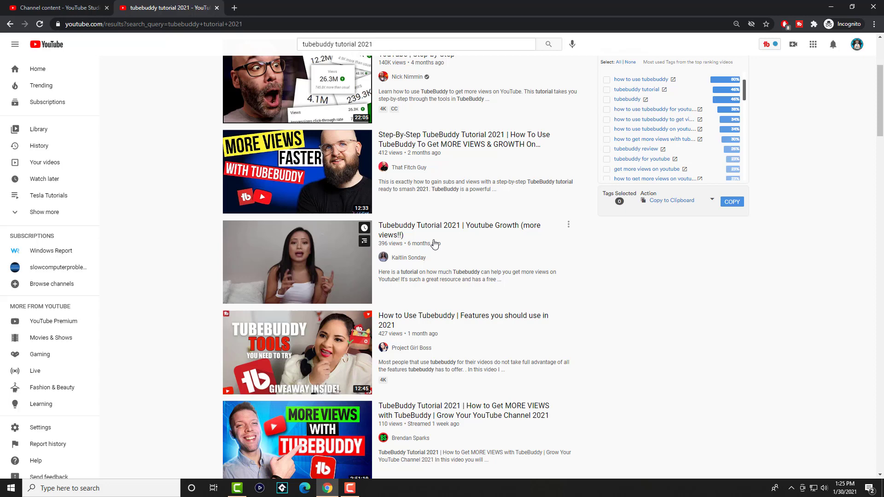
pyautogui.scroll(3, 435, 244)
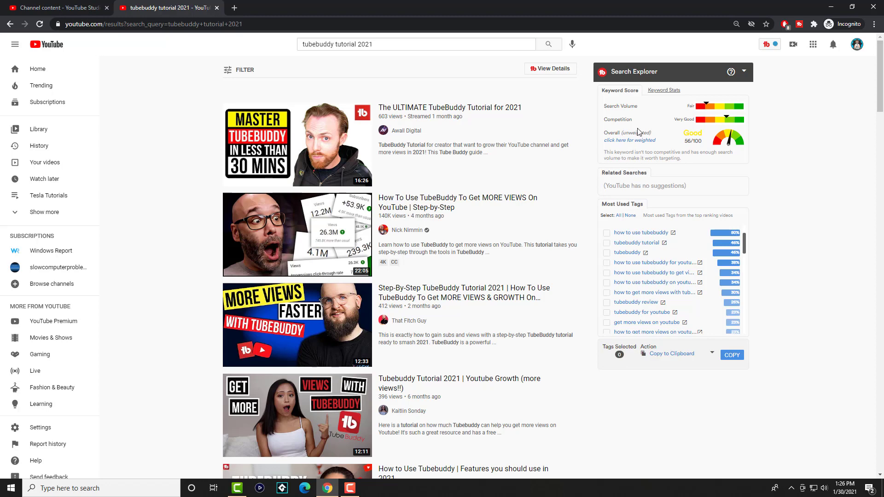
pyautogui.click(388, 45)
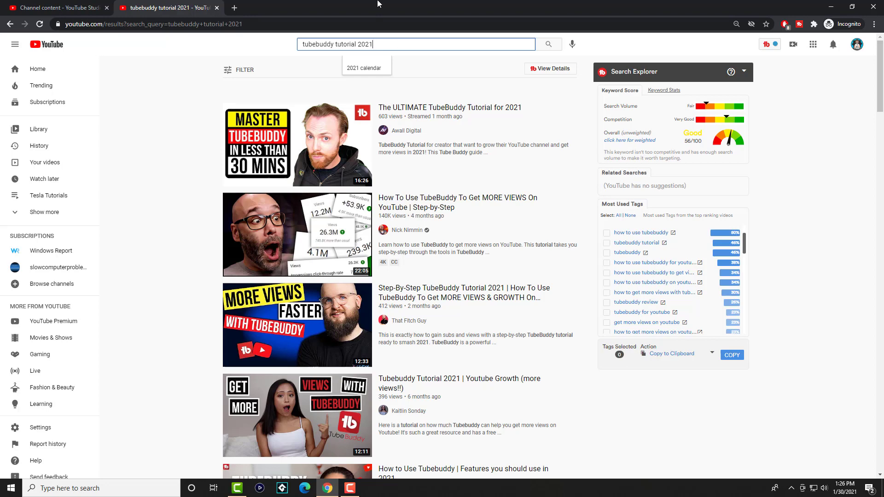
pyautogui.hotkey('ctrl', 'a')
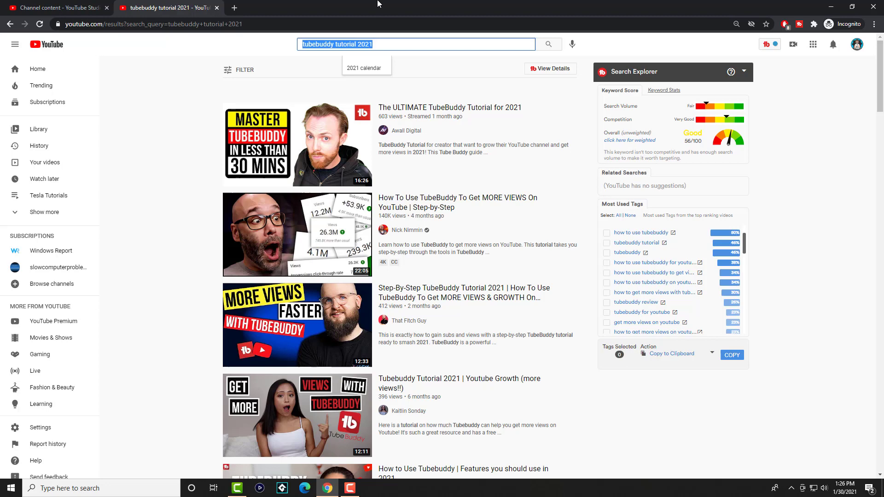
# Search YouTube for the suggested query 'how to use tubebuddy'
pyautogui.write('how to use')
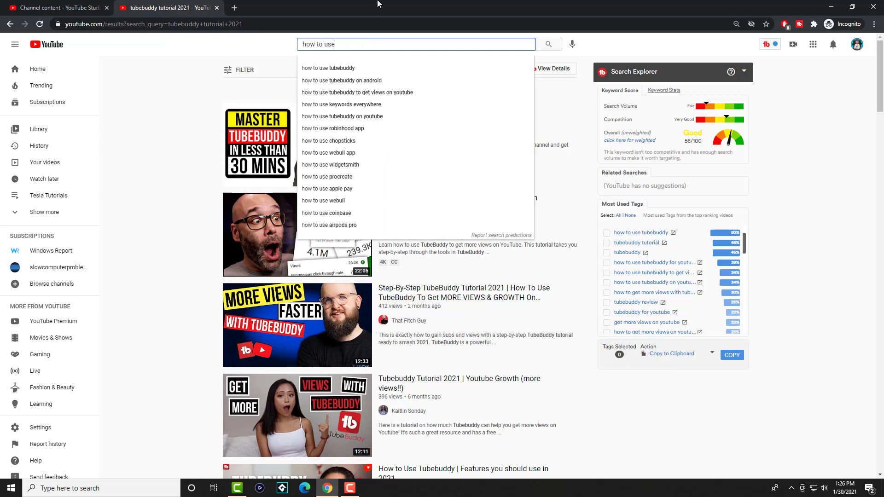
pyautogui.press('Down')
pyautogui.press('Return')
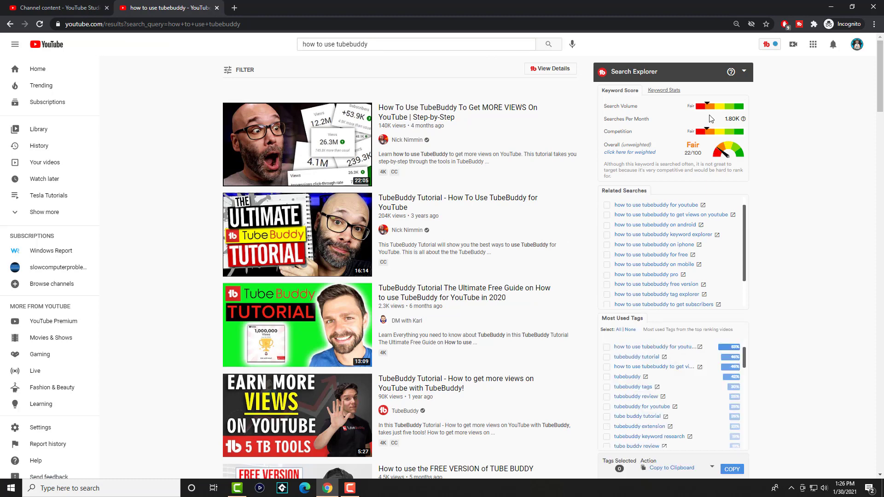
# Switch to the related query 'how to use tubebuddy to get views on youtube'
pyautogui.moveTo(744, 120)
pyautogui.moveTo(455, 134)
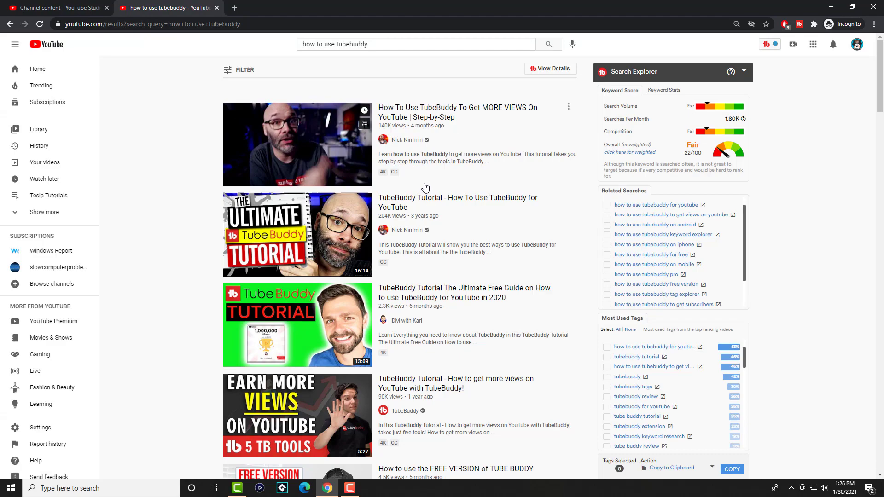
pyautogui.scroll(-5, 435, 180)
pyautogui.scroll(-7, 444, 173)
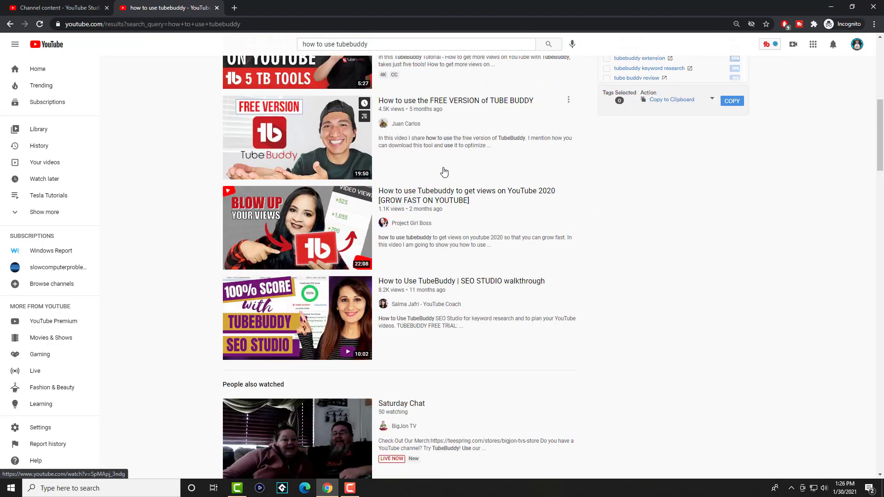
pyautogui.scroll(12, 472, 355)
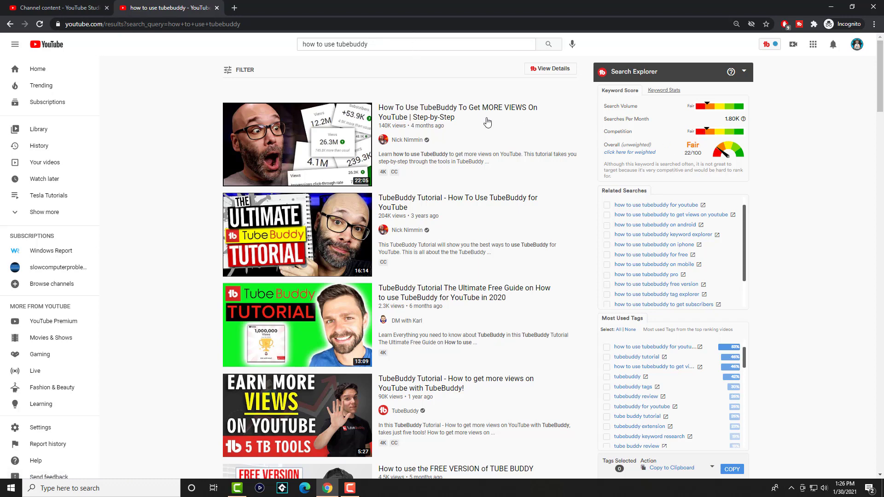
pyautogui.click(642, 215)
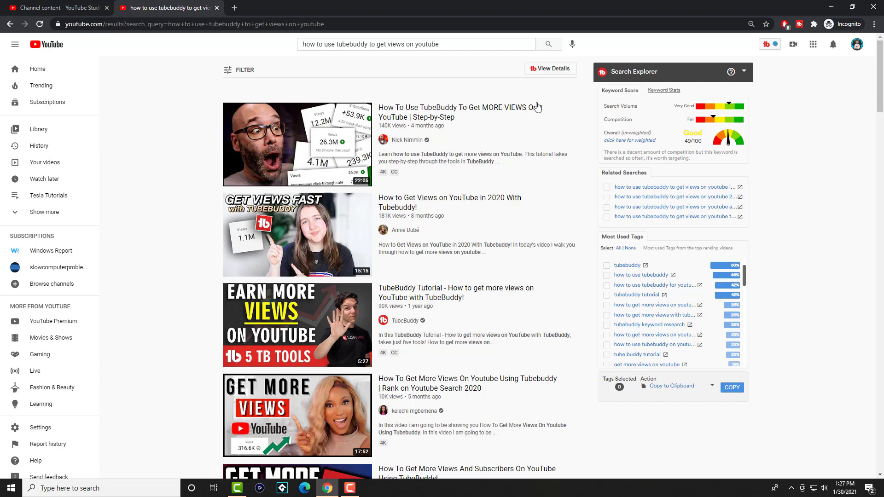
# Open 'How To Use TubeBuddy To Get MORE VIEWS On YouTube' and copy its tags to the clipboard
pyautogui.moveTo(368, 165)
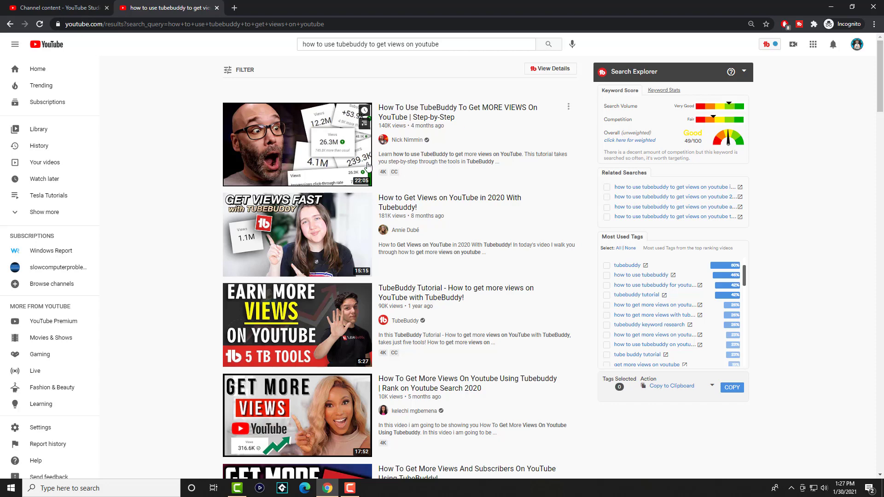
pyautogui.click(325, 159)
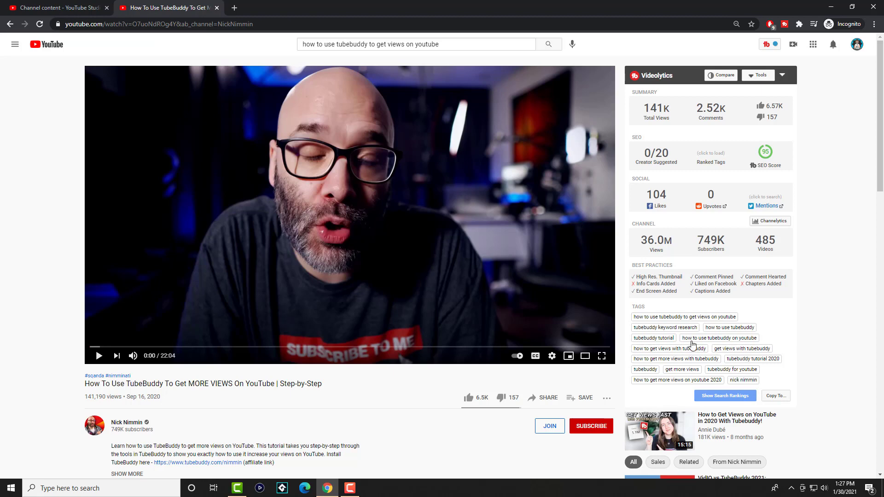
pyautogui.click(767, 395)
pyautogui.click(742, 303)
pyautogui.moveTo(774, 153)
# Open the Postmates video's details page from the uploads list in a new tab
pyautogui.click(58, 8)
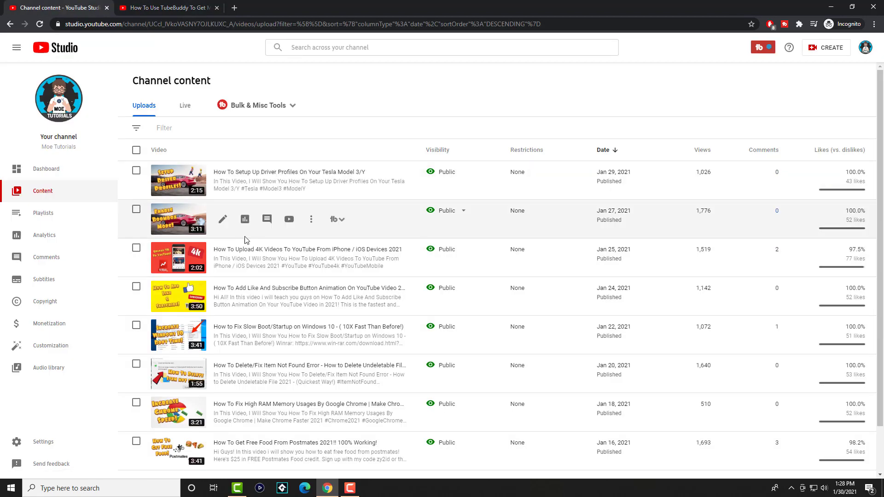
pyautogui.scroll(-2, 247, 240)
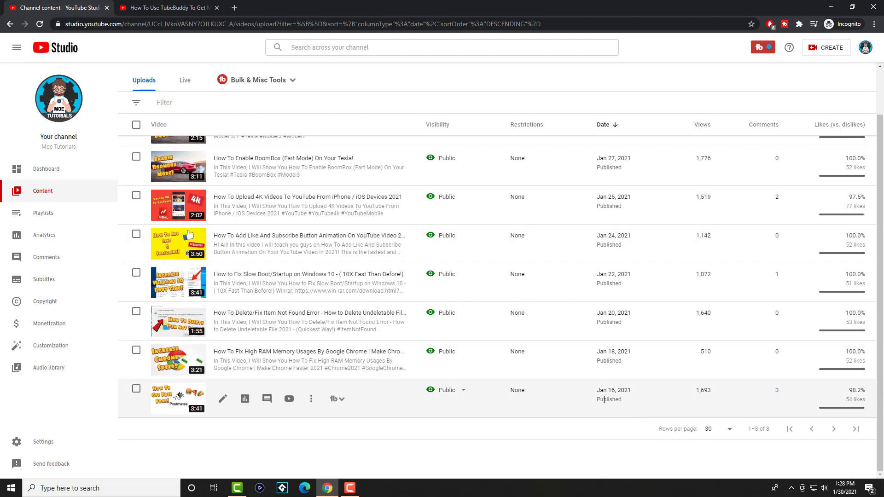
pyautogui.middleClick(219, 407)
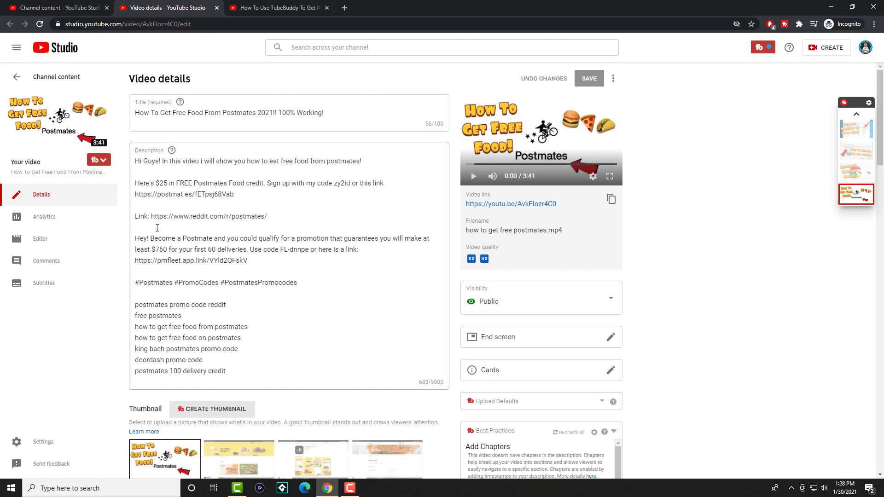
pyautogui.scroll(-3, 164, 237)
pyautogui.scroll(3, 169, 238)
pyautogui.scroll(-3, 318, 265)
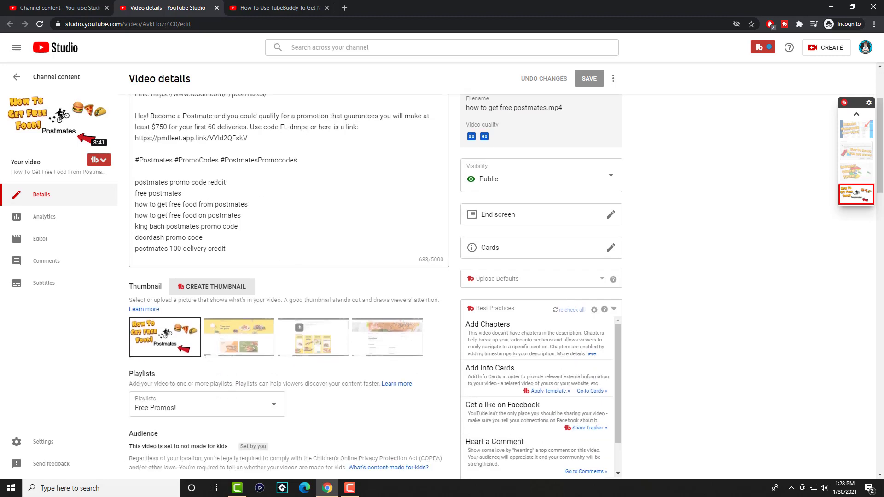
pyautogui.scroll(-5, 241, 239)
pyautogui.scroll(2, 260, 263)
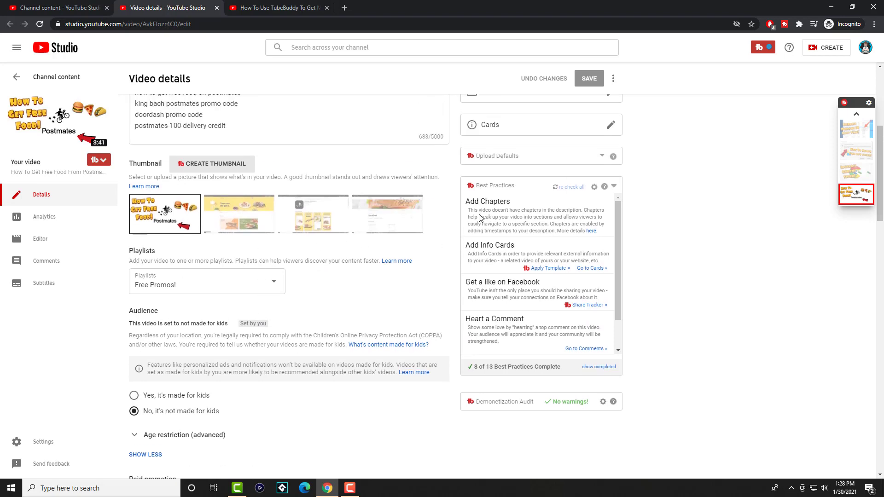
pyautogui.click(565, 159)
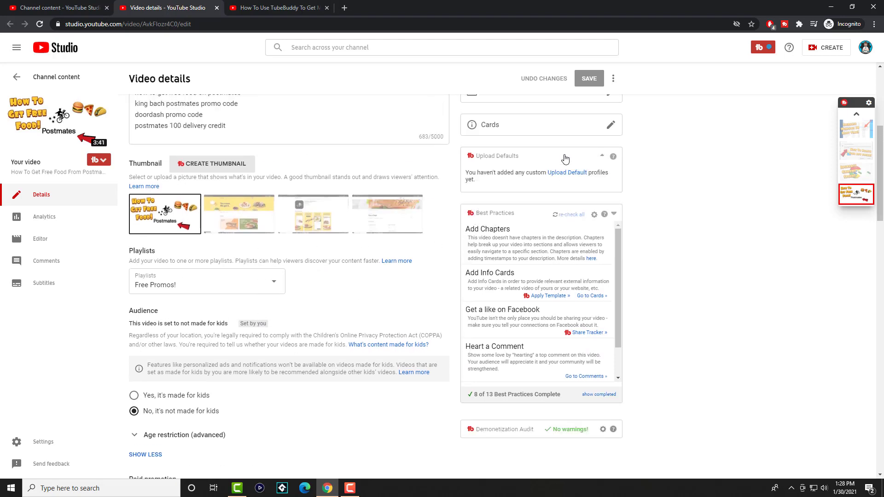
pyautogui.click(566, 159)
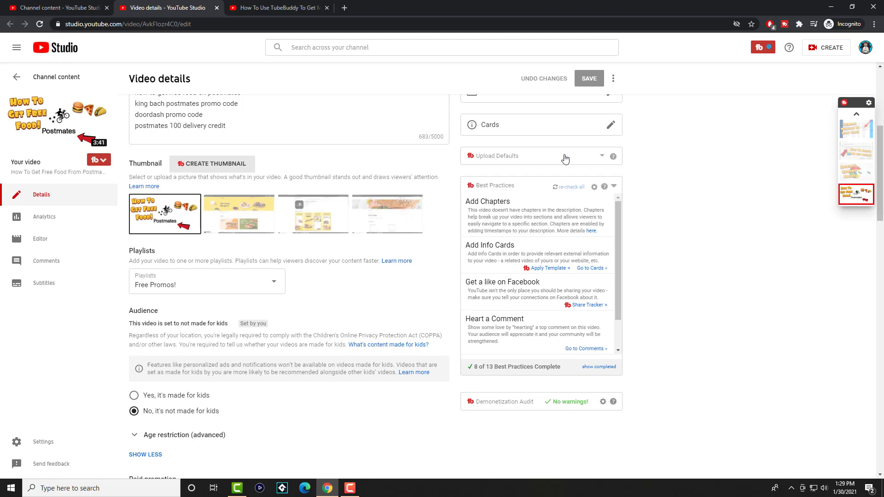
pyautogui.scroll(-1, 549, 244)
pyautogui.scroll(1, 549, 248)
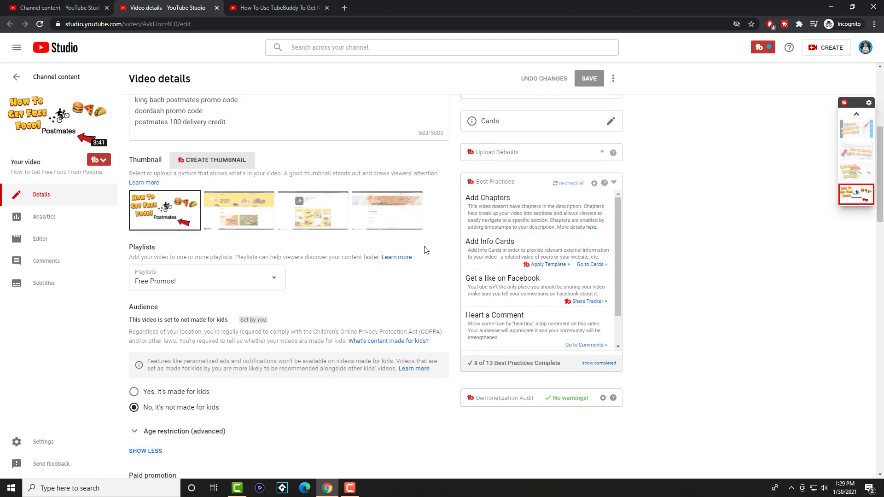
pyautogui.scroll(-2, 427, 249)
pyautogui.scroll(-3, 511, 200)
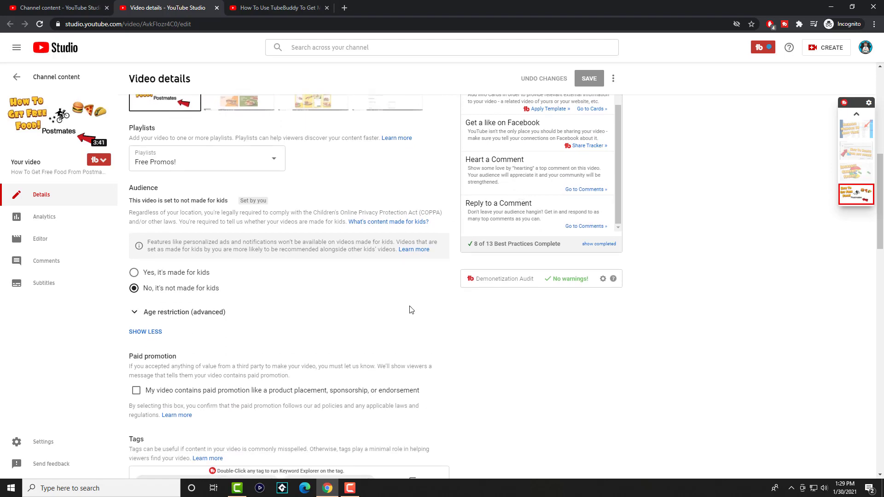
pyautogui.scroll(1, 405, 292)
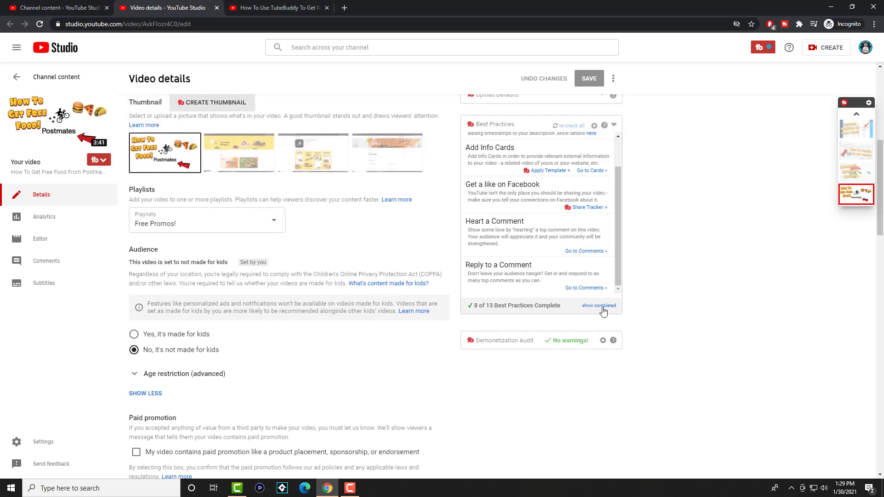
pyautogui.scroll(-1, 257, 319)
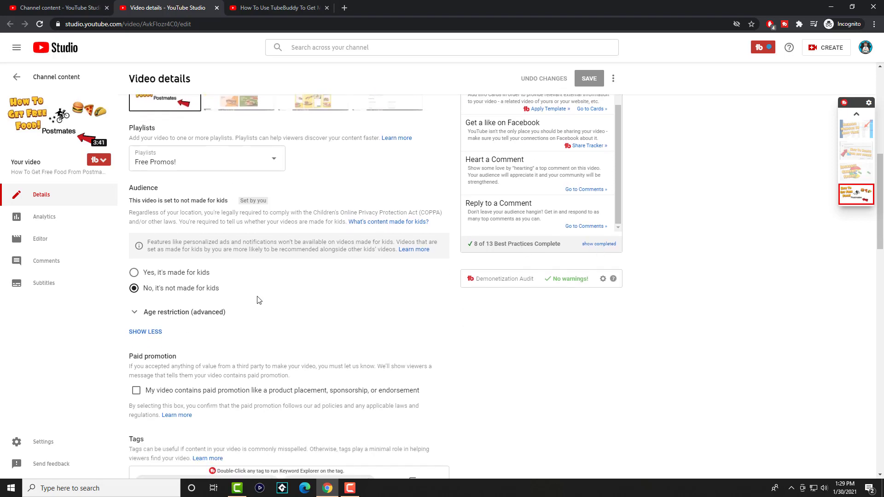
pyautogui.scroll(-2, 258, 298)
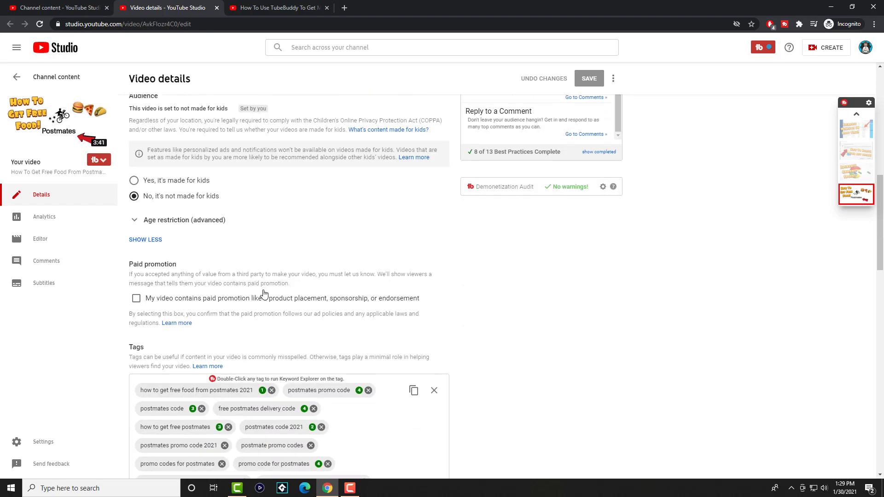
pyautogui.scroll(-5, 264, 294)
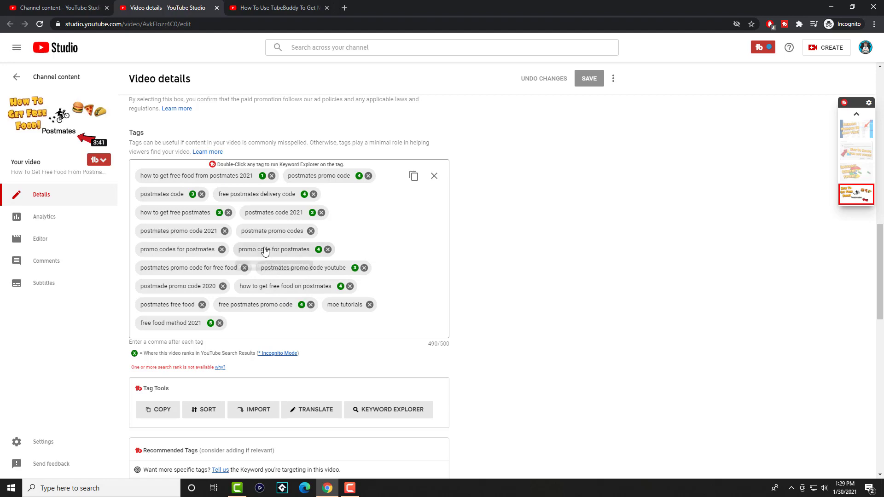
pyautogui.scroll(-1, 253, 391)
# Auto-sort the Postmates video's tags by rank and apply the new order
pyautogui.click(207, 381)
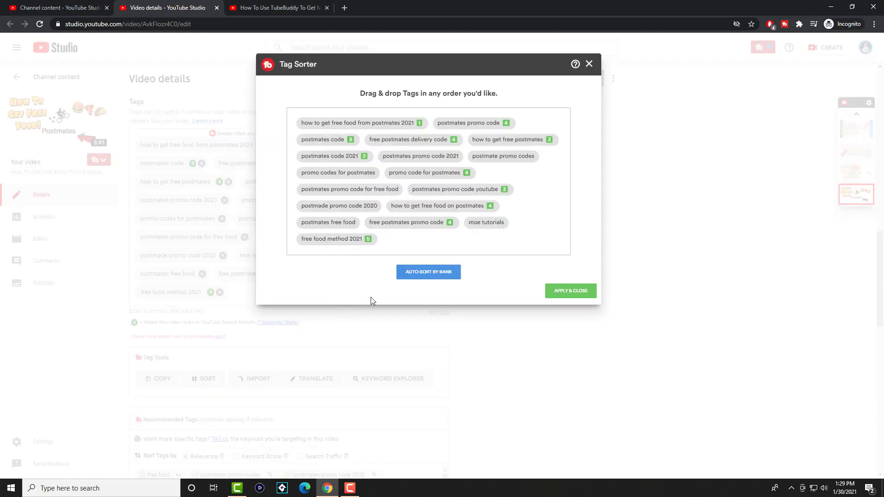
pyautogui.click(449, 279)
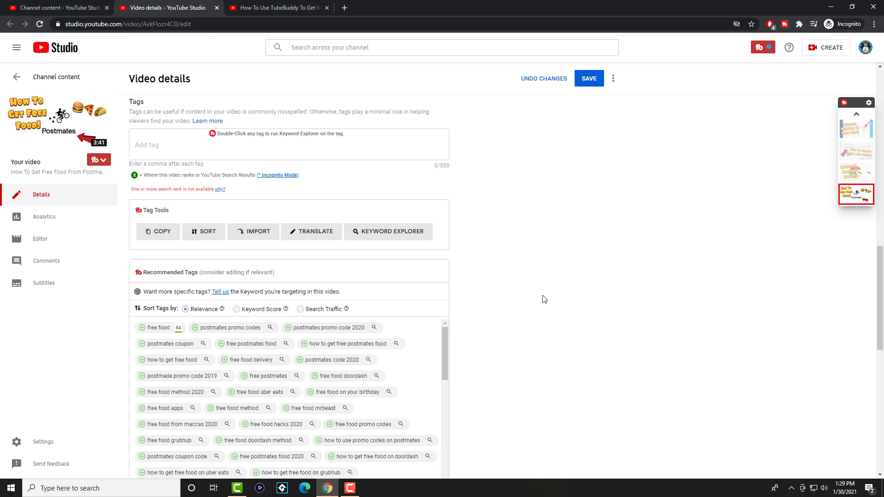
pyautogui.hotkey('ctrl', 'v')
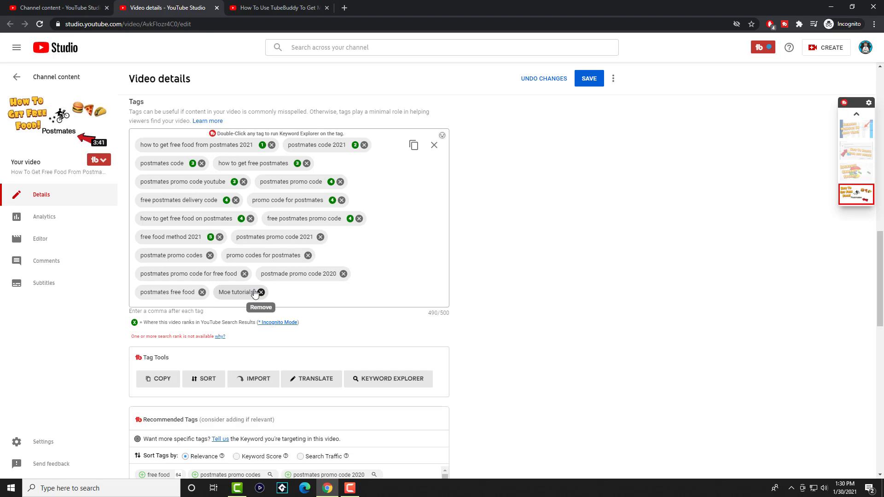
pyautogui.scroll(-2, 252, 294)
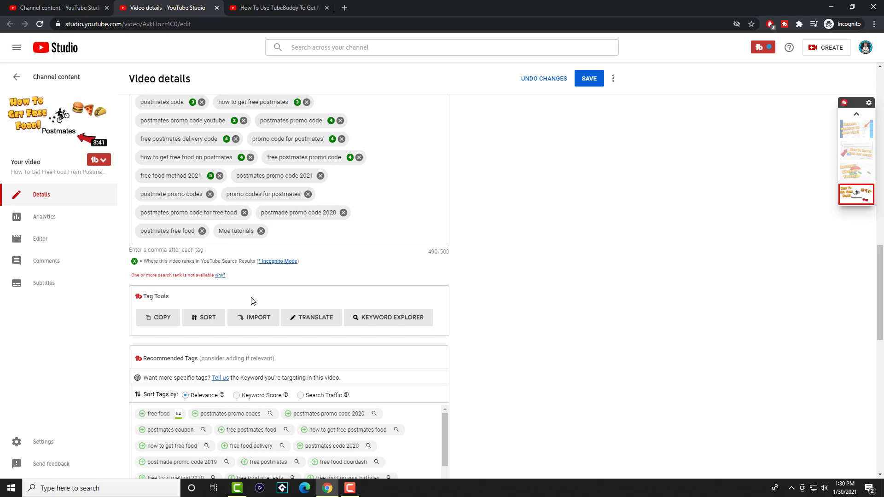
# Sort TubeBuddy's recommended tags by Search Traffic, putting 'postmates promo code' first
pyautogui.scroll(-4, 252, 301)
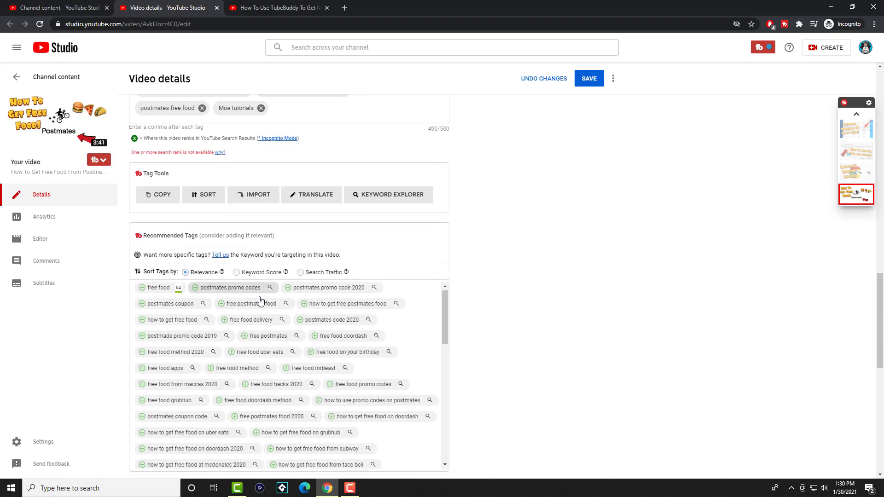
pyautogui.scroll(-1, 261, 301)
pyautogui.scroll(1, 323, 323)
pyautogui.scroll(-1, 470, 203)
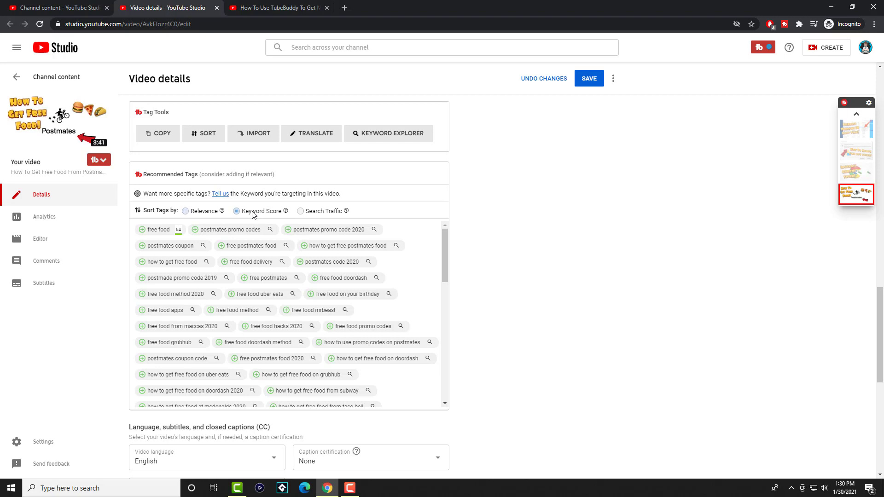
pyautogui.moveTo(221, 213)
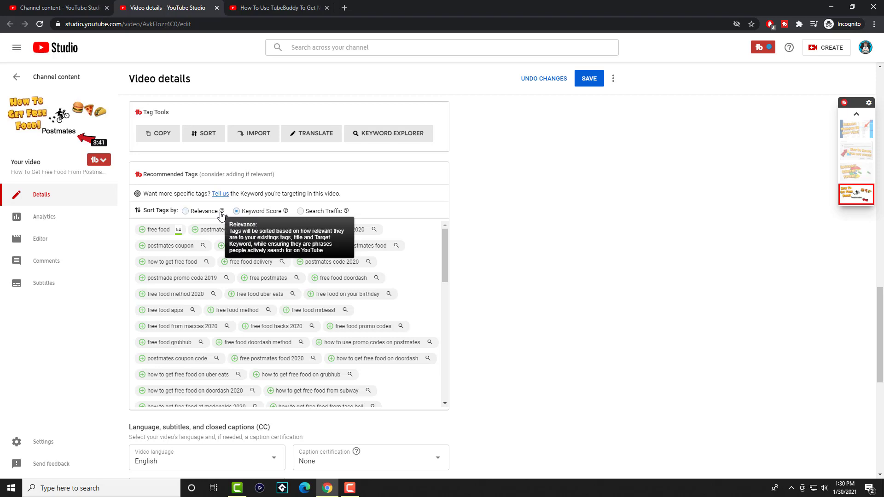
pyautogui.moveTo(285, 211)
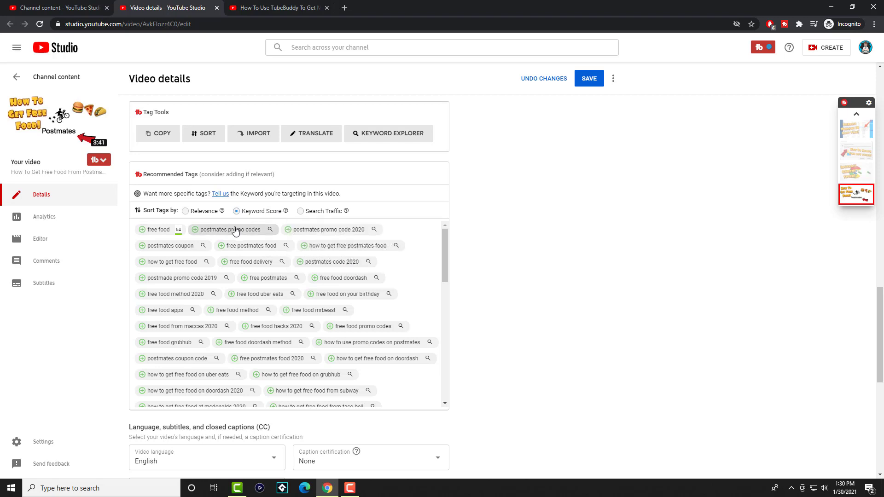
pyautogui.click(319, 214)
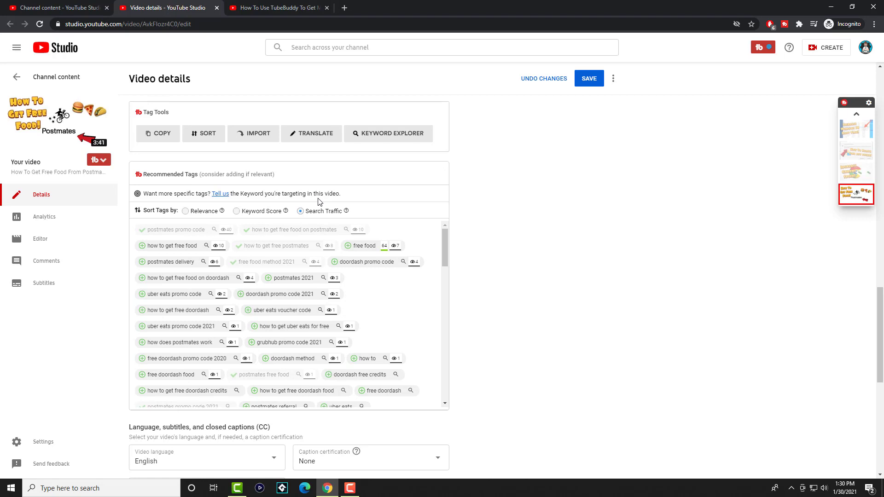
# Add tags 'free food' and 'how to get free food', removing 'postmade promo code 2020'
pyautogui.click(364, 246)
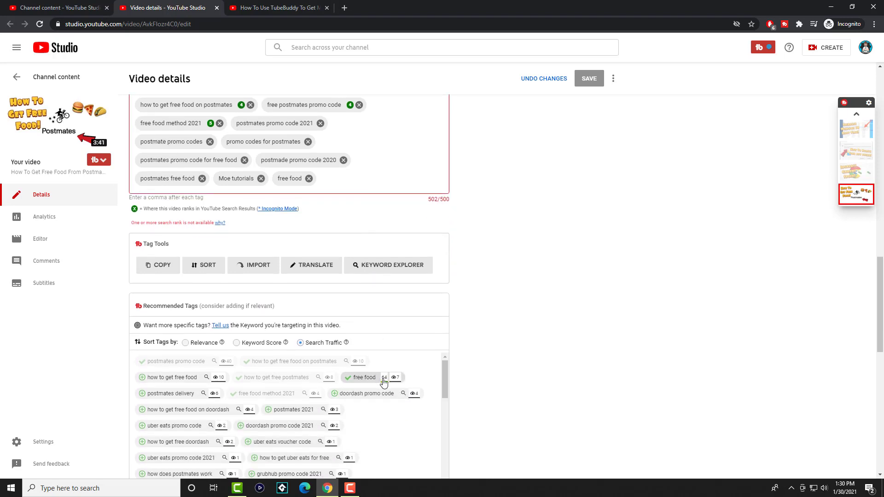
pyautogui.click(176, 385)
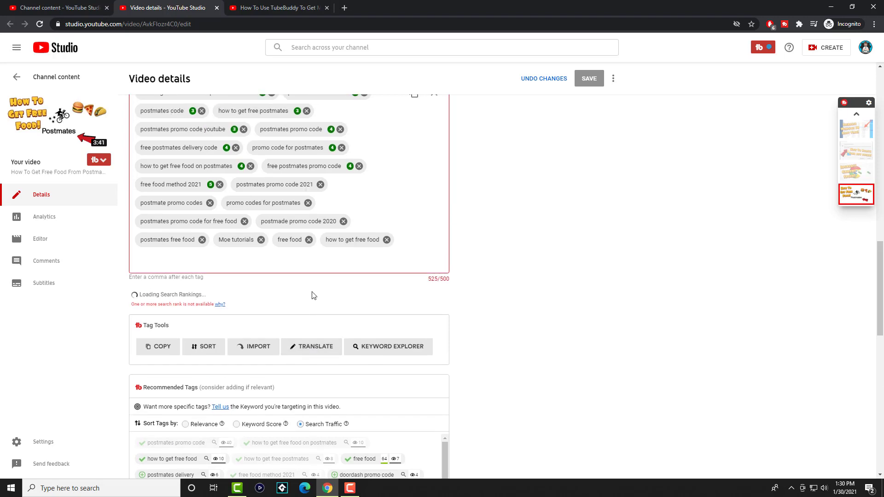
pyautogui.click(343, 222)
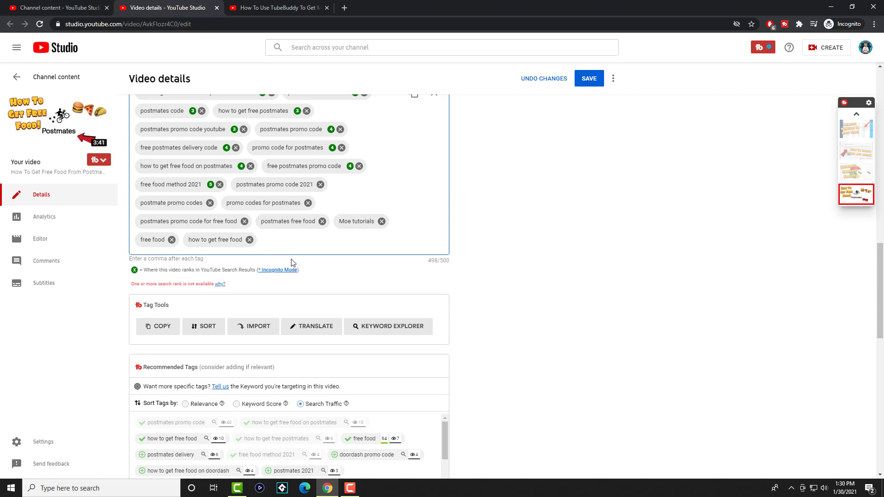
pyautogui.click(272, 256)
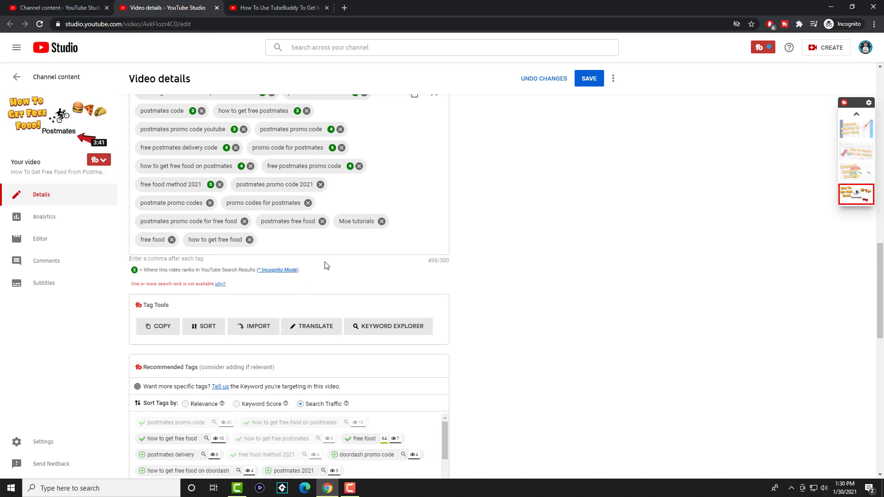
# Add 'postmates 2021' and remove 'promo codes for postmates', bringing tags to 487/500 characters
pyautogui.scroll(-1, 323, 258)
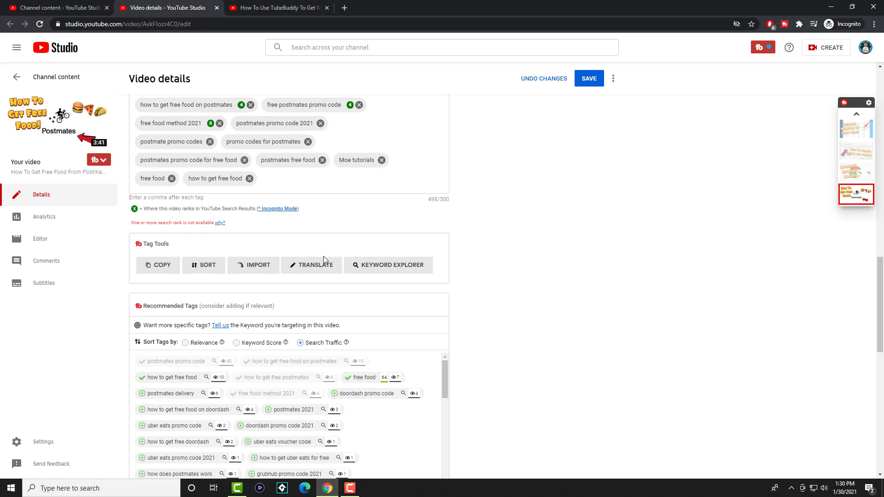
pyautogui.click(293, 410)
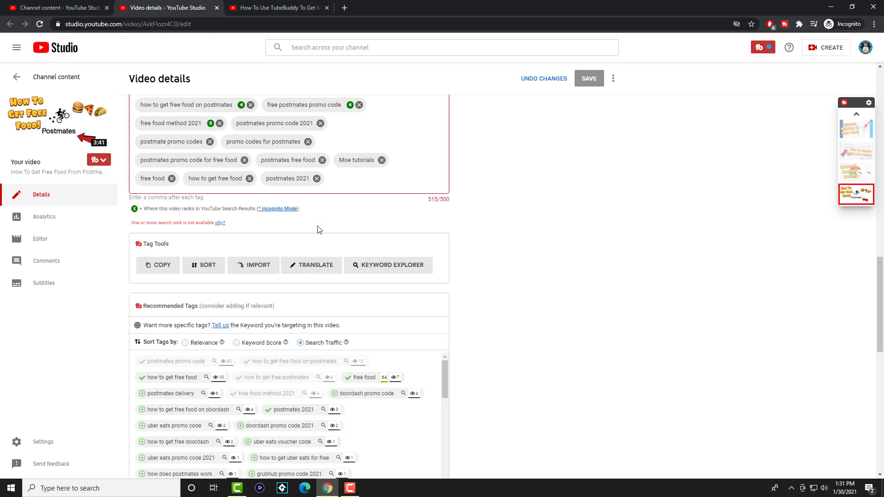
pyautogui.click(307, 142)
pyautogui.scroll(2, 454, 225)
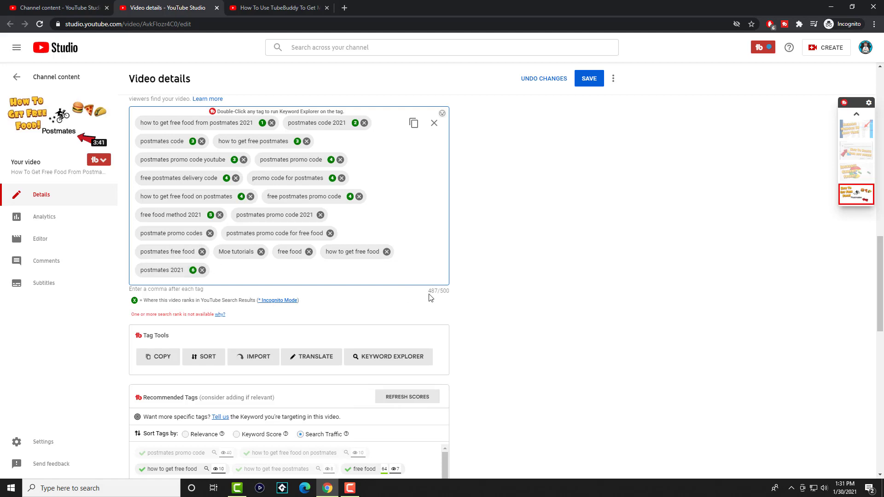
pyautogui.scroll(-3, 438, 290)
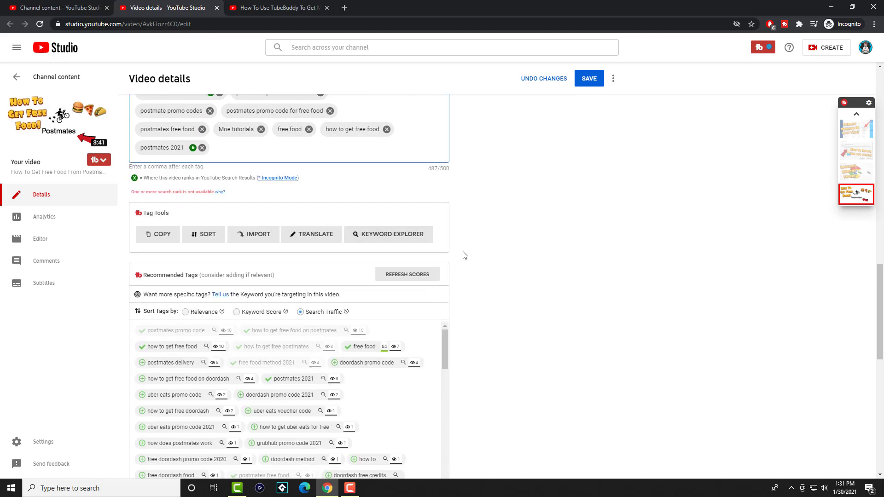
pyautogui.scroll(2, 461, 254)
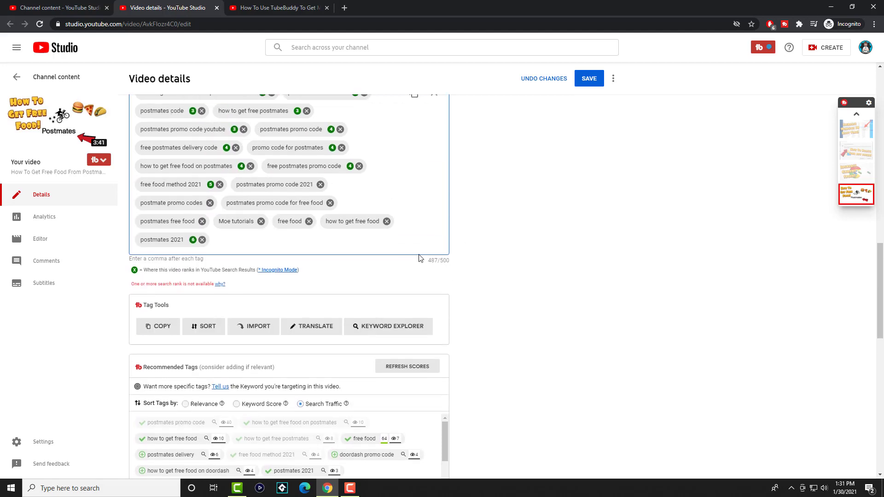
pyautogui.scroll(1, 460, 244)
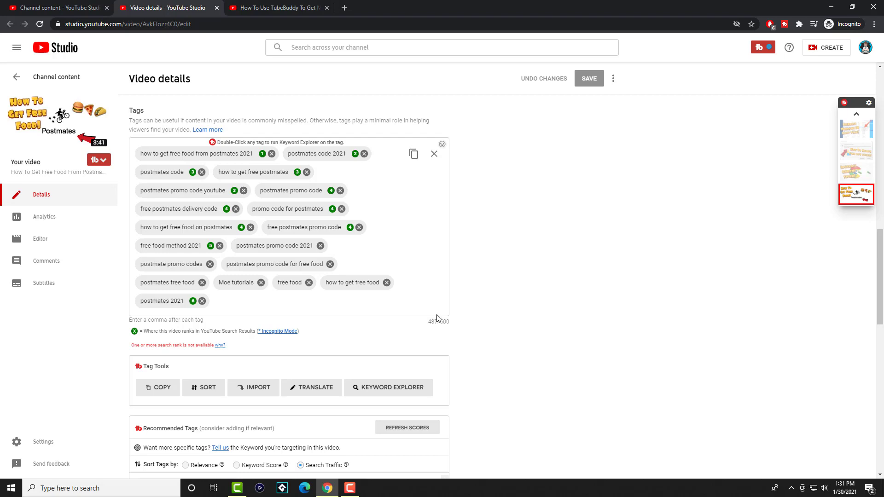
pyautogui.scroll(-3, 391, 300)
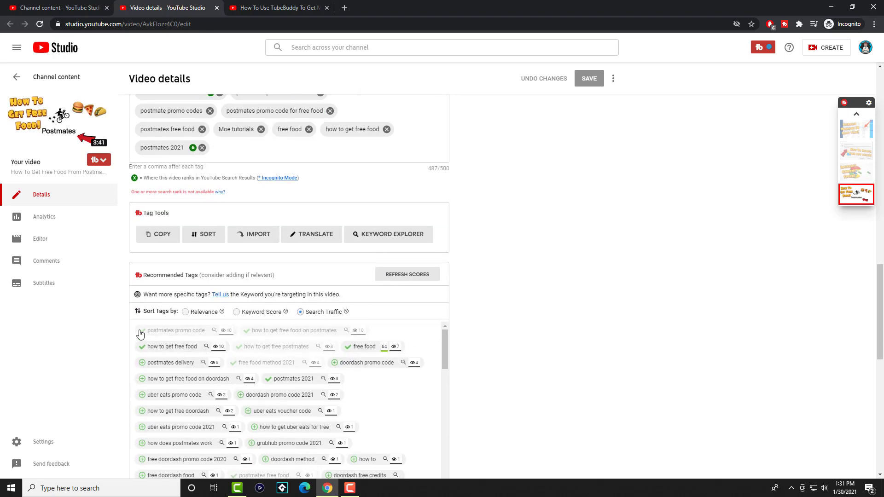
pyautogui.click(186, 314)
pyautogui.scroll(3, 300, 313)
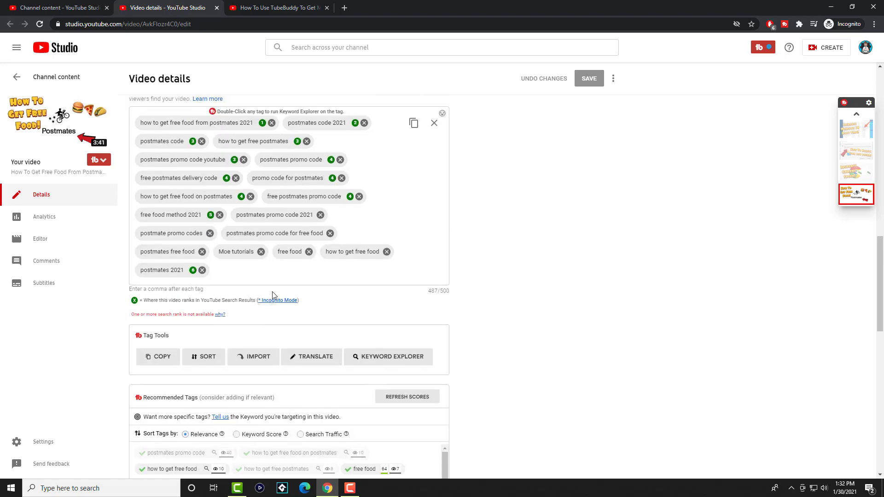
pyautogui.scroll(-2, 272, 292)
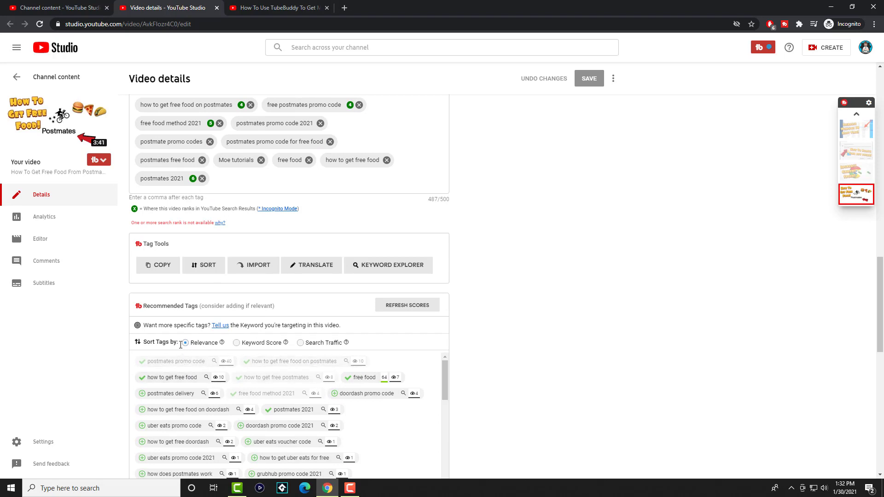
pyautogui.scroll(3, 180, 345)
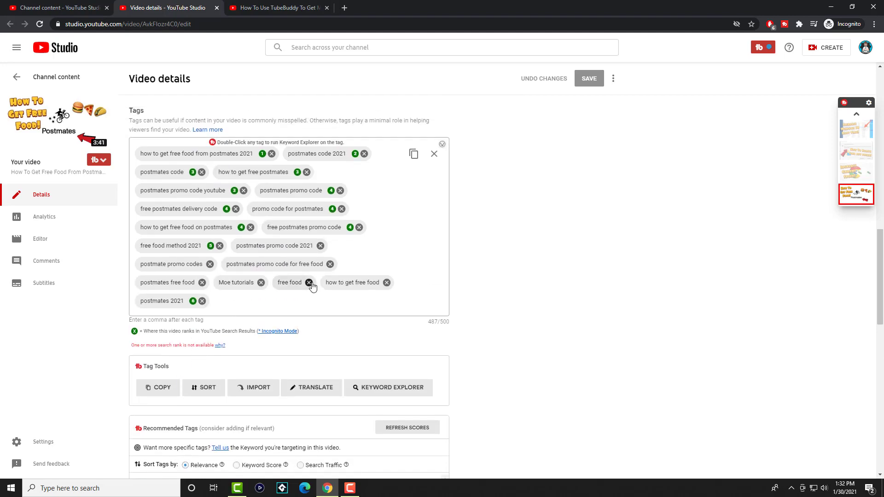
# Search YouTube for 'how to get free food from postmates' and check its 57/100 keyword score
pyautogui.click(267, 300)
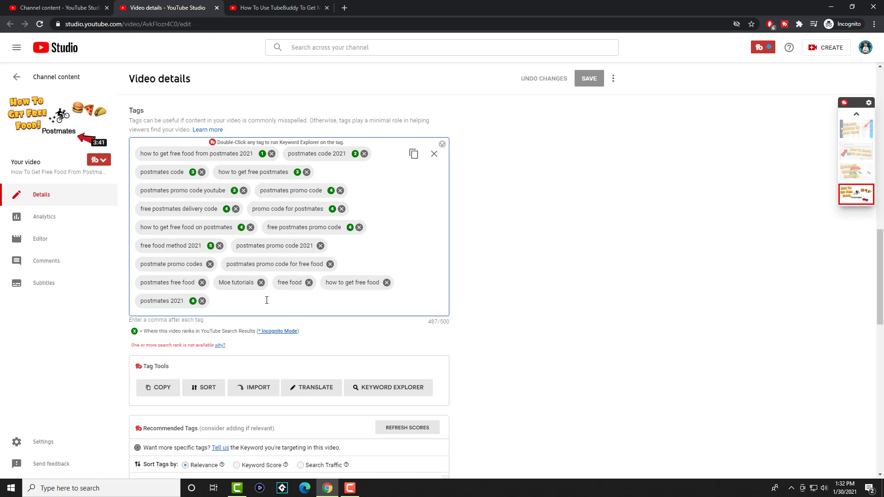
pyautogui.click(275, 4)
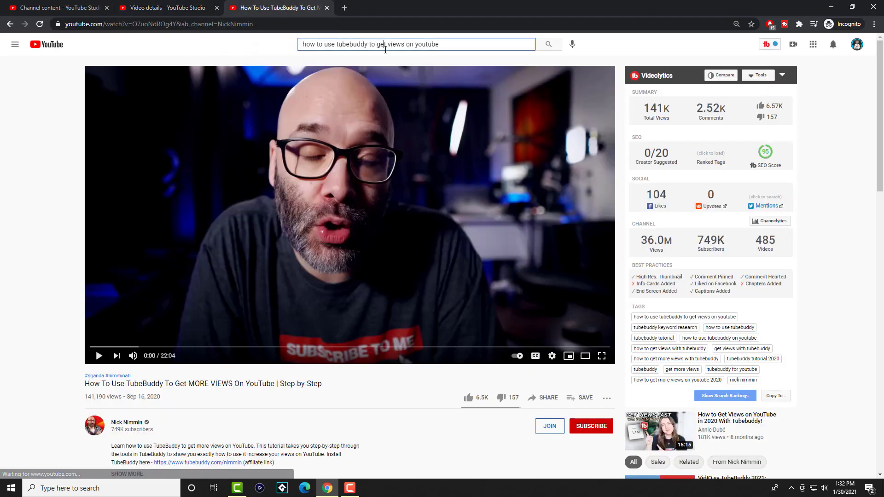
pyautogui.write('how to get f')
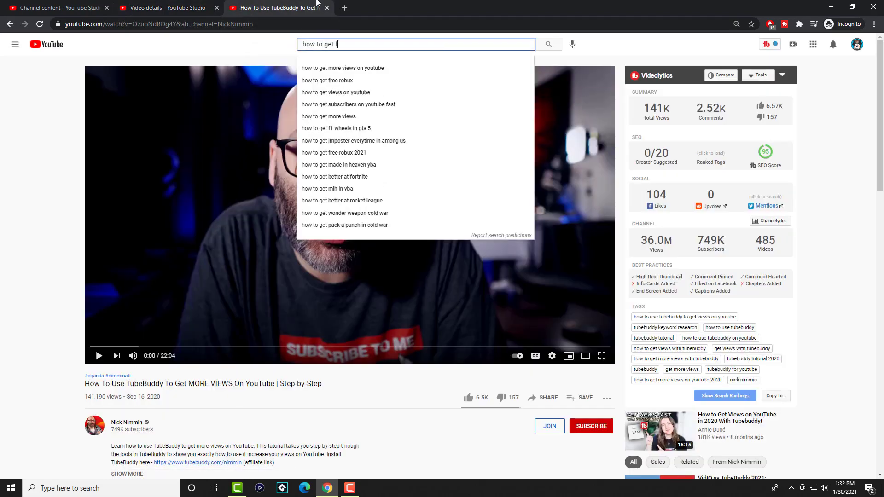
pyautogui.write('ree food from postmates')
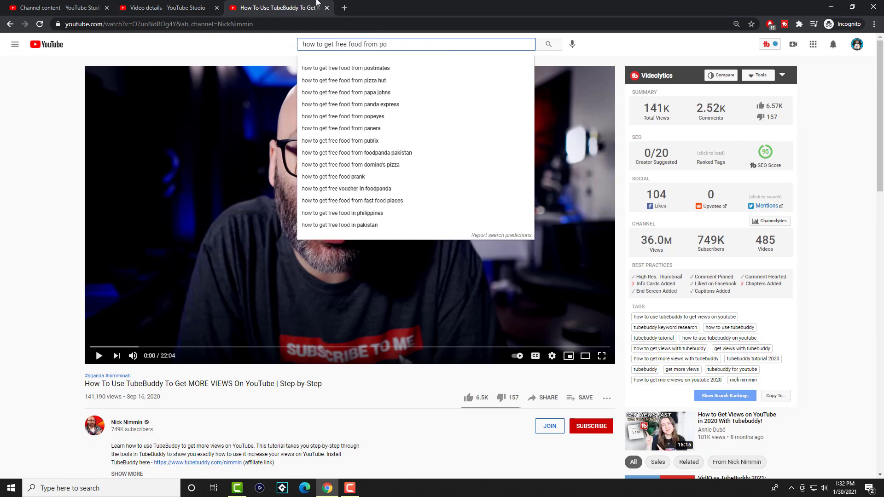
pyautogui.press('Return')
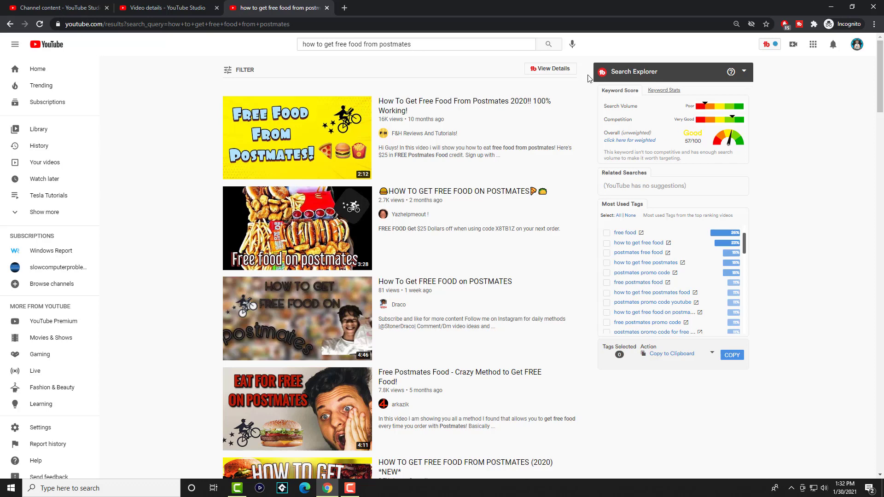
pyautogui.click(164, 4)
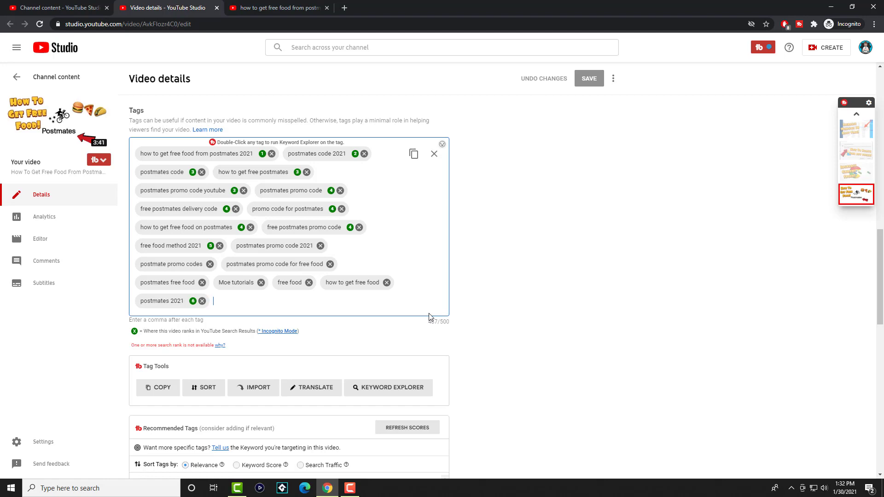
pyautogui.click(233, 5)
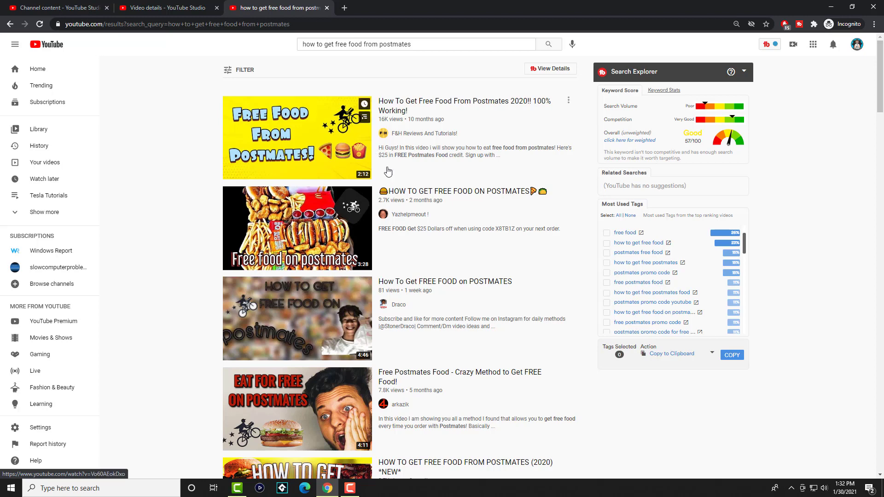
pyautogui.scroll(-3, 410, 171)
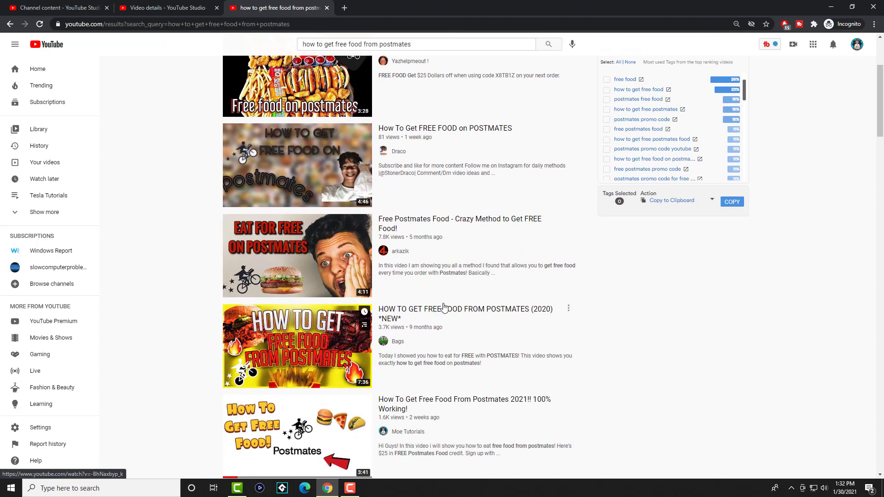
pyautogui.click(163, 8)
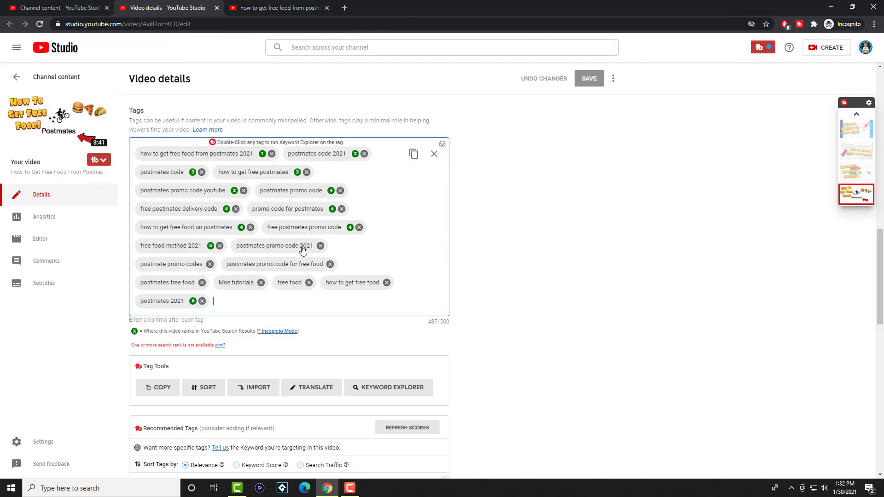
pyautogui.click(253, 297)
pyautogui.write('how to ge')
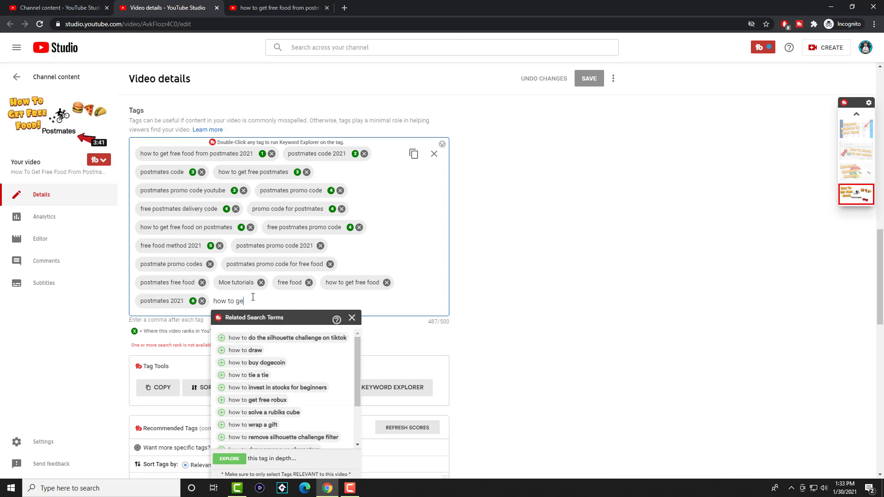
pyautogui.write('t freerfoo')
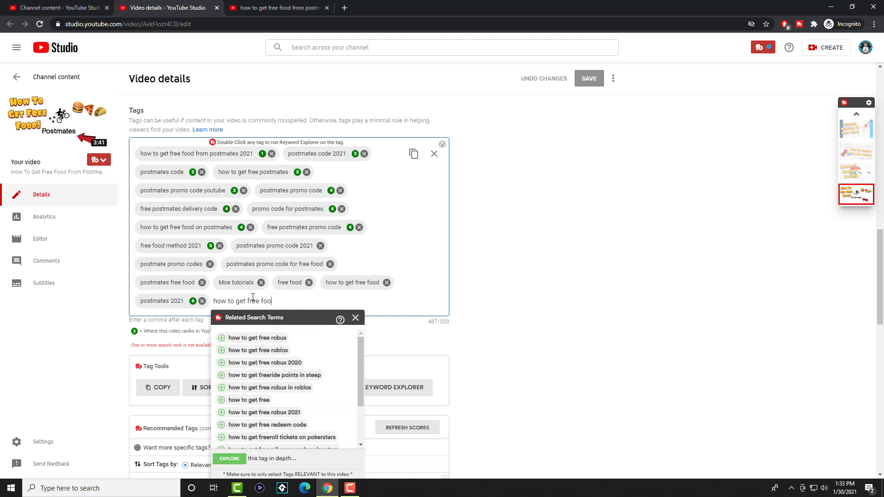
pyautogui.write('d from postmates')
pyautogui.scroll(-1, 332, 293)
pyautogui.press('BackSpace')
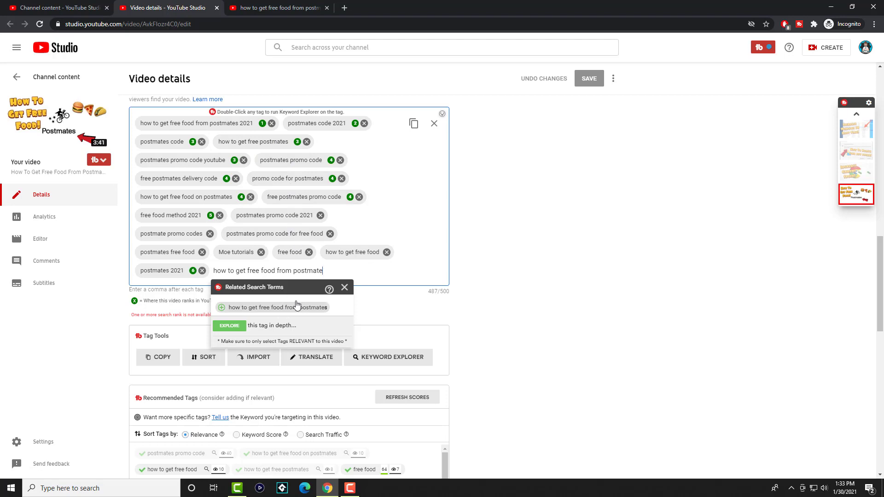
pyautogui.hotkey('ctrl', 'shift', 'Left')
pyautogui.hotkey('ctrl', 'shift', 'Left')
pyautogui.hotkey('ctrl', 'shift', 'Left')
pyautogui.hotkey('ctrl', 'shift', 'Left')
pyautogui.hotkey('ctrl', 'shift', 'Left')
pyautogui.hotkey('ctrl', 'shift', 'Left')
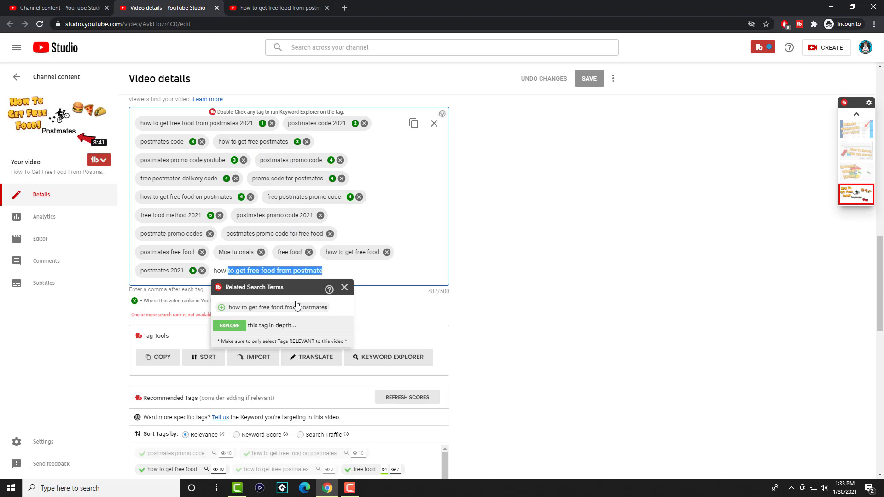
pyautogui.write('postmates')
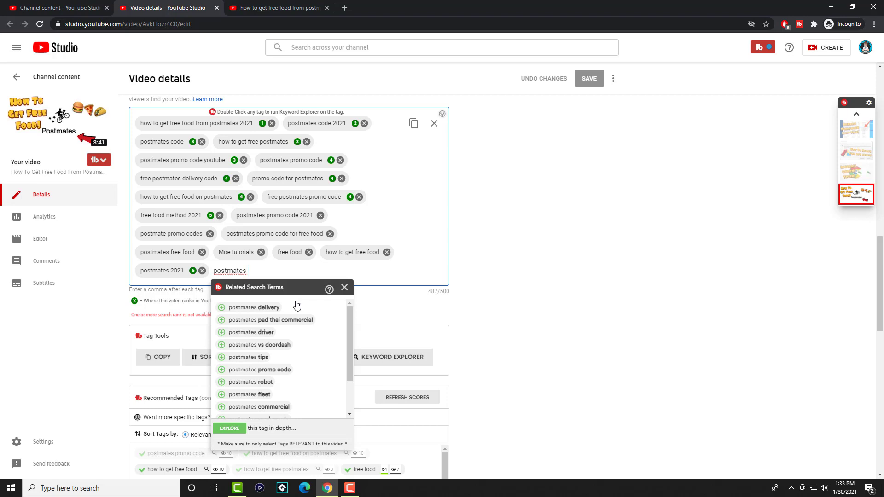
pyautogui.write('free')
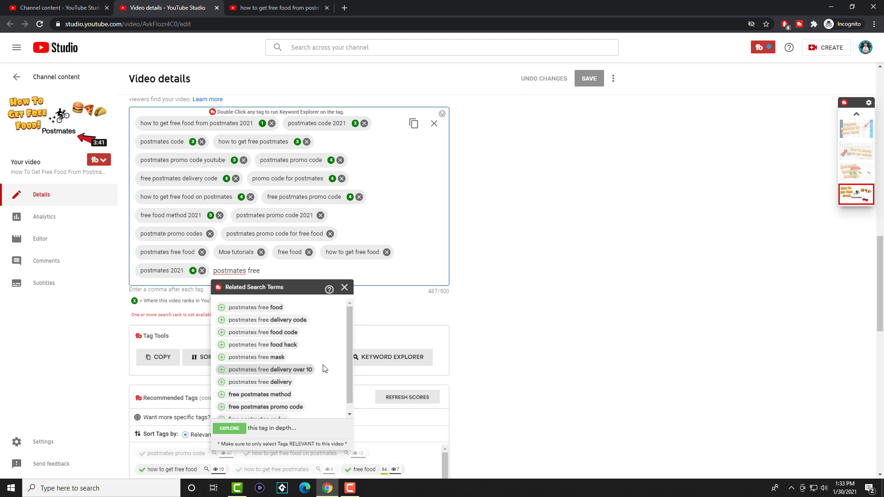
pyautogui.click(542, 279)
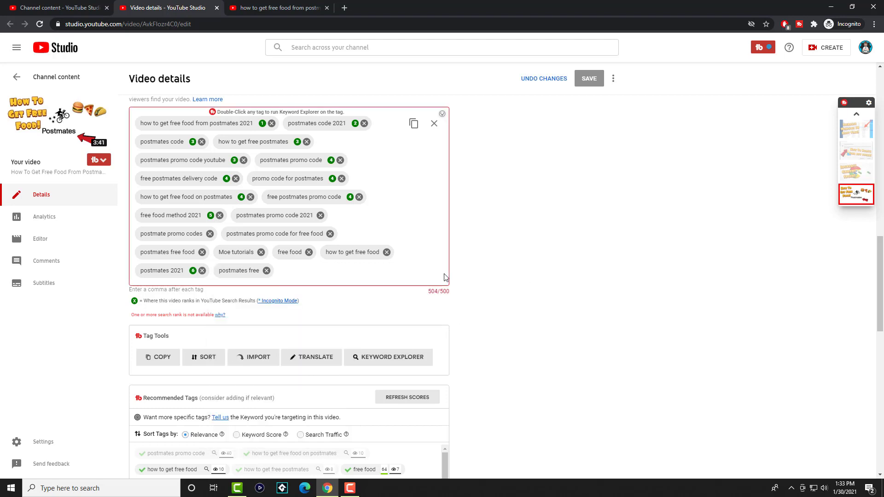
pyautogui.click(266, 270)
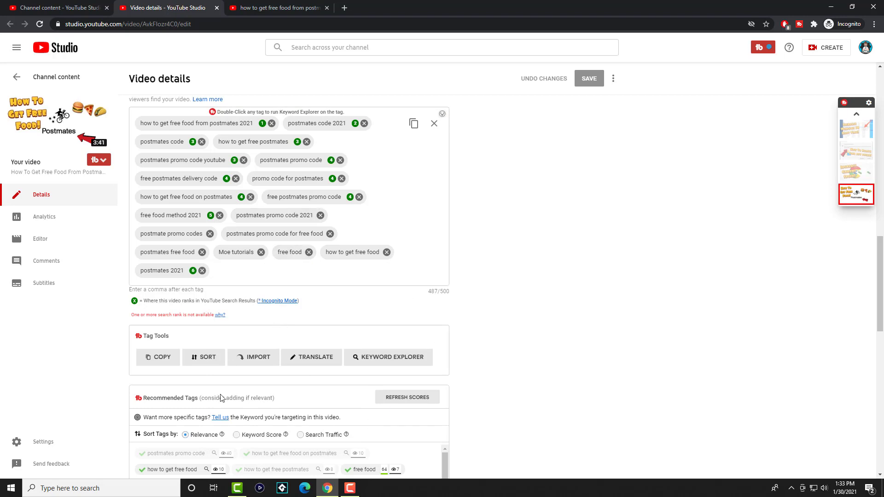
pyautogui.scroll(-1, 240, 413)
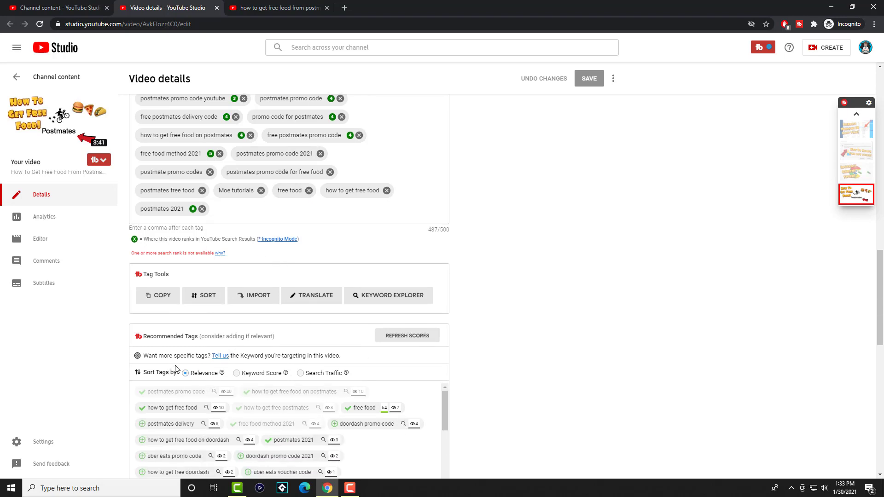
pyautogui.click(220, 356)
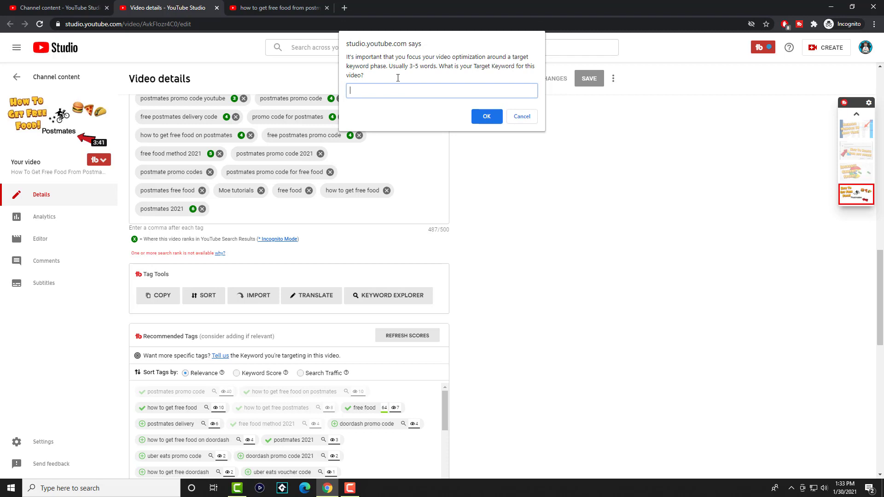
pyautogui.write('free postmates food')
pyautogui.press('Return')
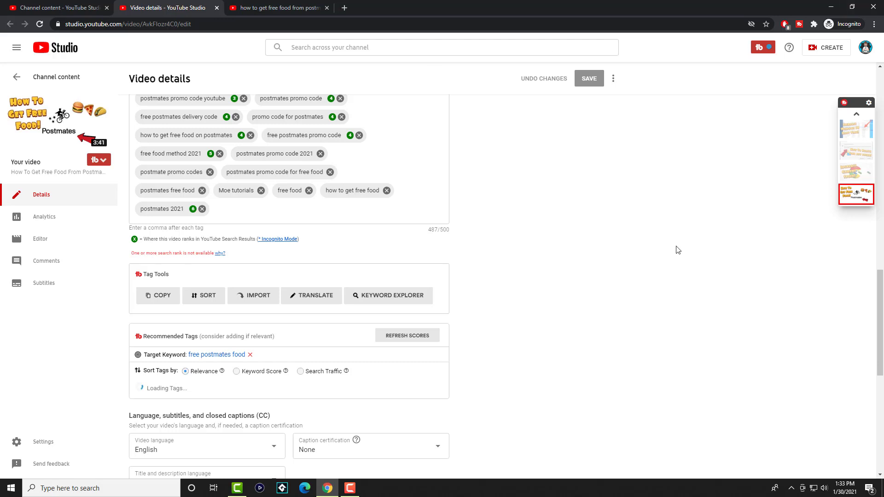
pyautogui.scroll(-1, 677, 249)
pyautogui.scroll(-1, 229, 302)
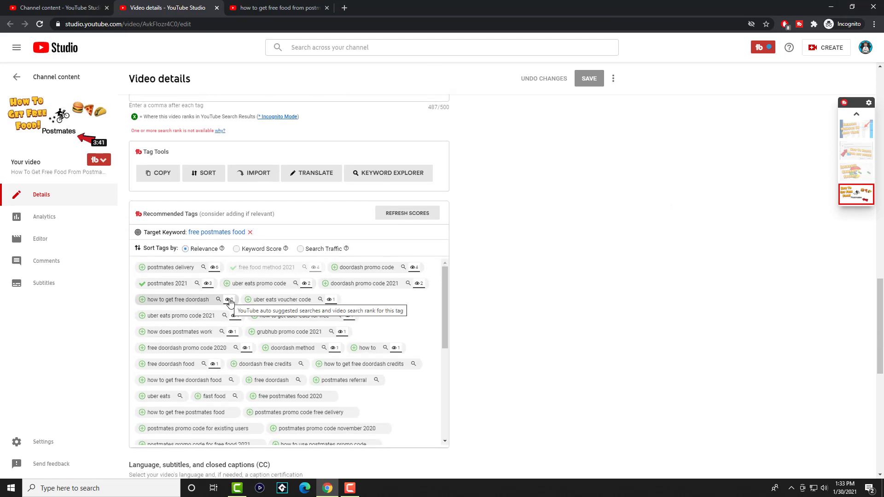
pyautogui.scroll(-4, 217, 387)
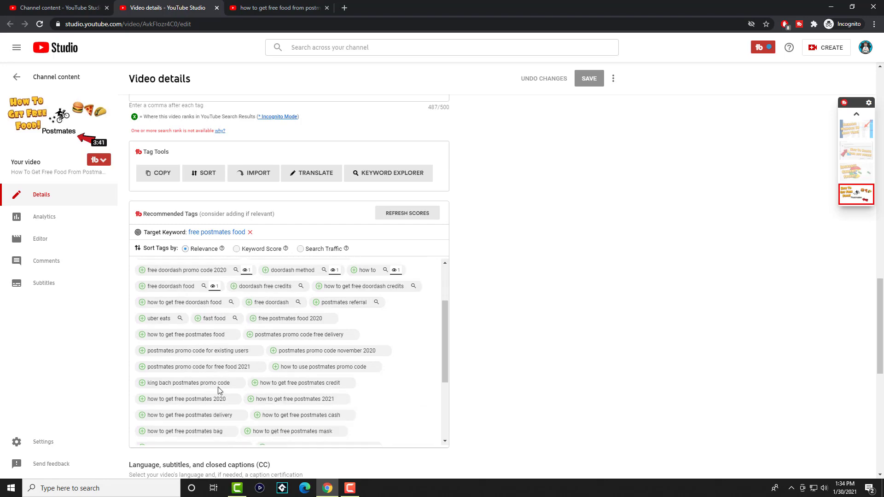
pyautogui.scroll(4, 236, 372)
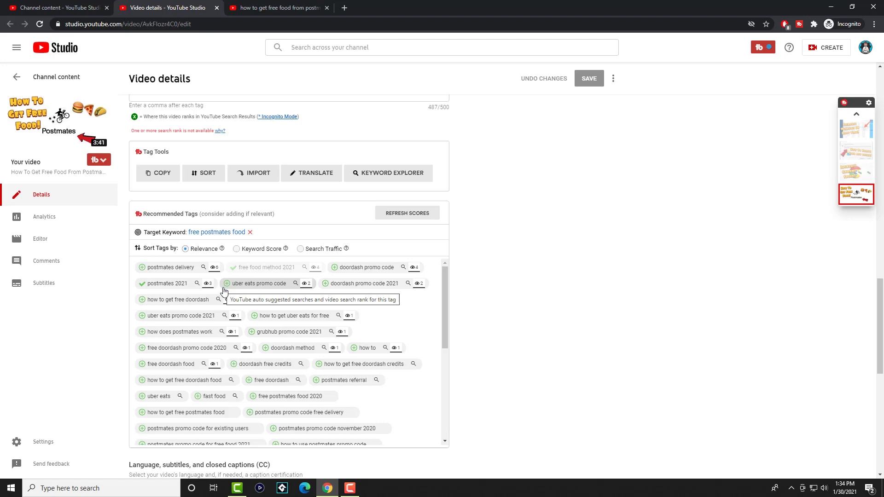
pyautogui.click(250, 232)
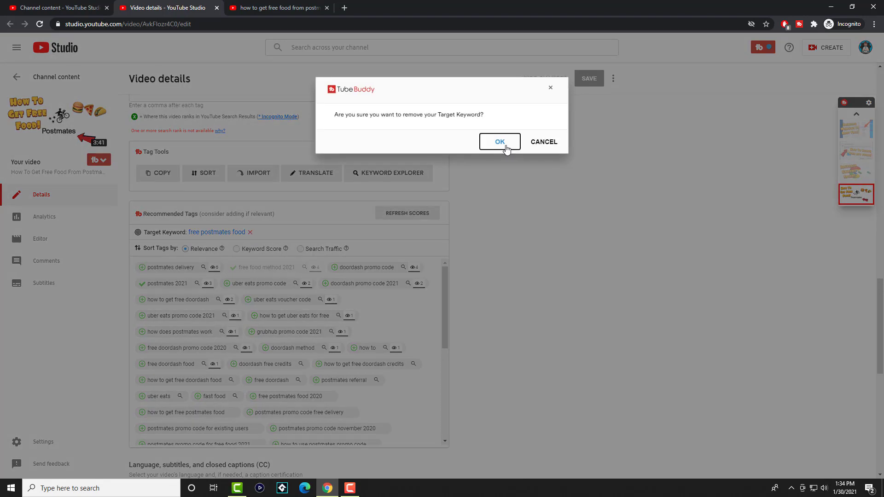
pyautogui.click(502, 142)
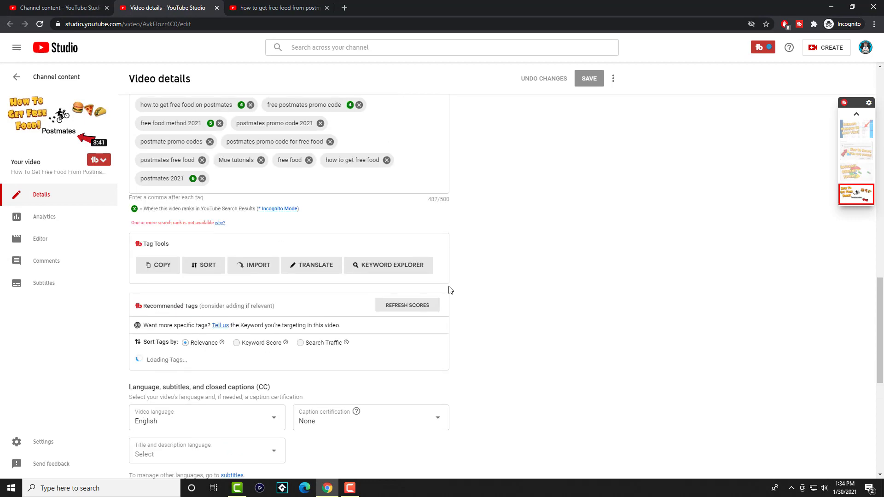
# Go back to the YouTube results for 'how to get free food from postmates' and their most used tags
pyautogui.scroll(2, 447, 288)
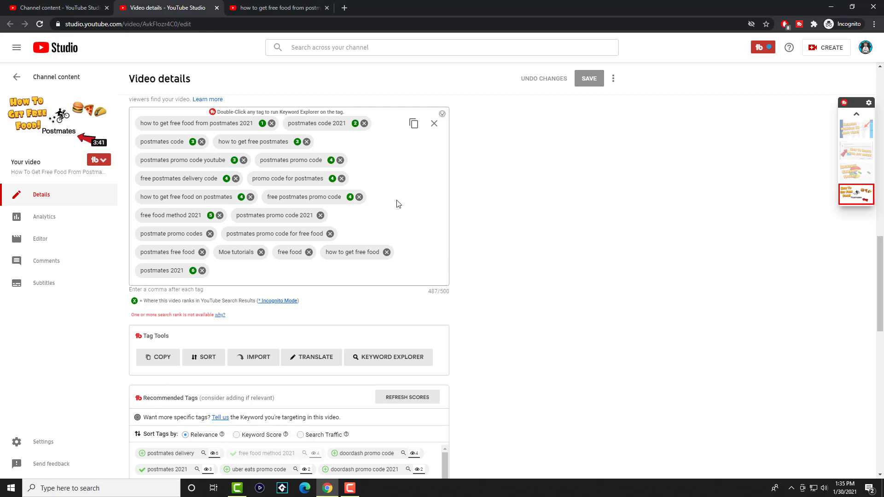
pyautogui.click(259, 7)
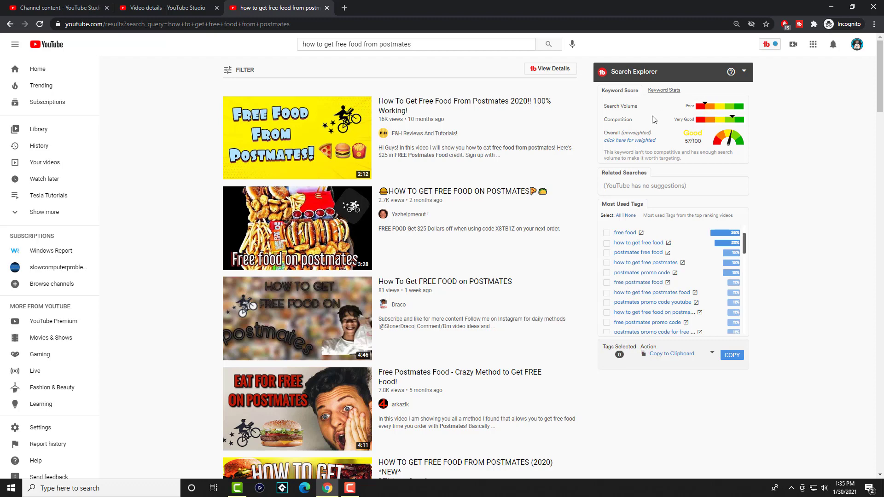
# Return to the Postmates video's details page, showing its tags at 487 of 500 characters
pyautogui.click(182, 4)
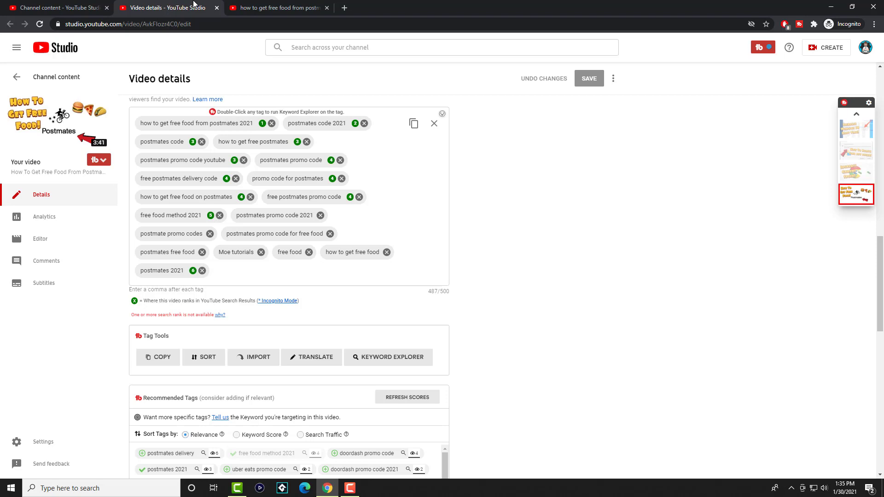